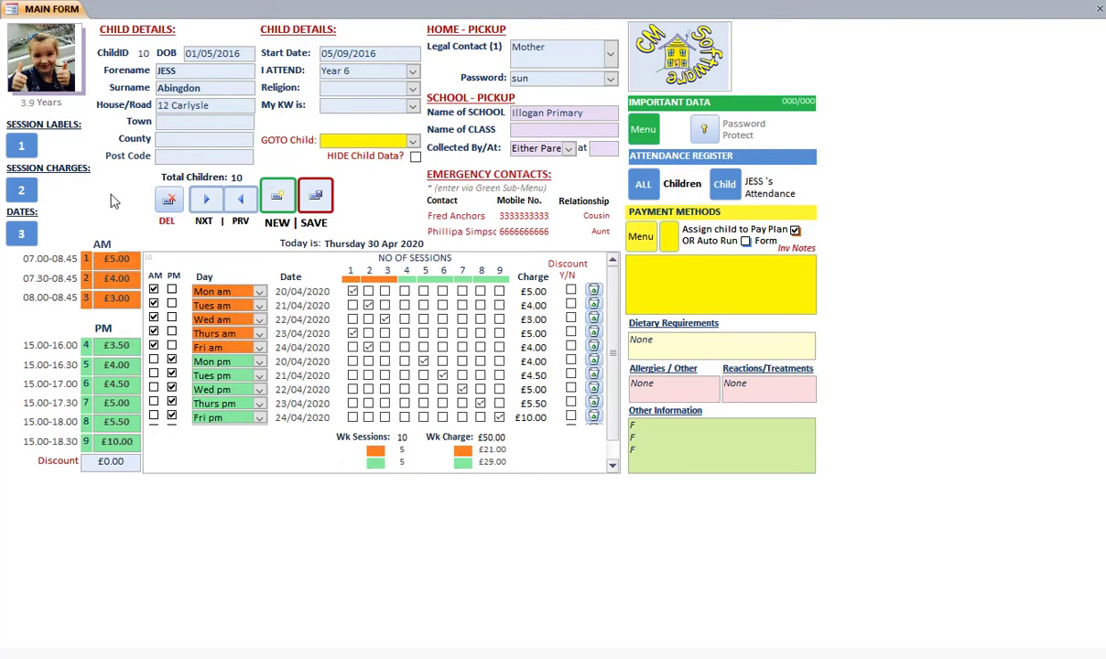
Step: Set the Invoice Method 2 dates to begin 04/05/2020 and end 29/05/2020, with 4 complete weeks
{"action": "left_click", "coordinate": [24, 236]}
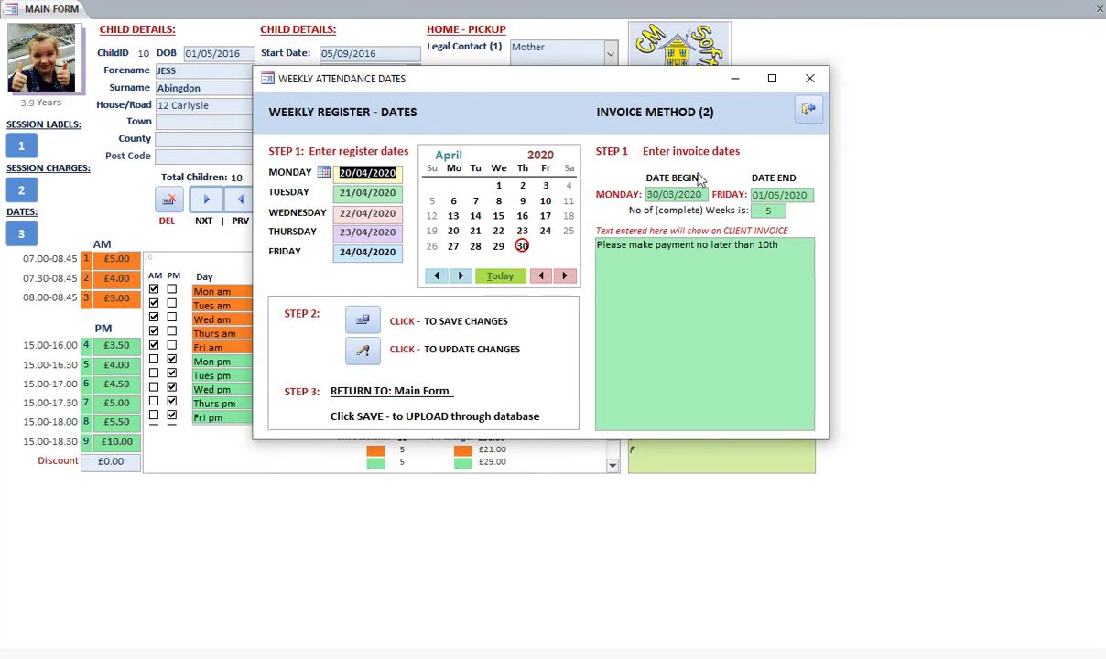
{"action": "left_click_drag", "start_coordinate": [706, 194], "coordinate": [646, 194]}
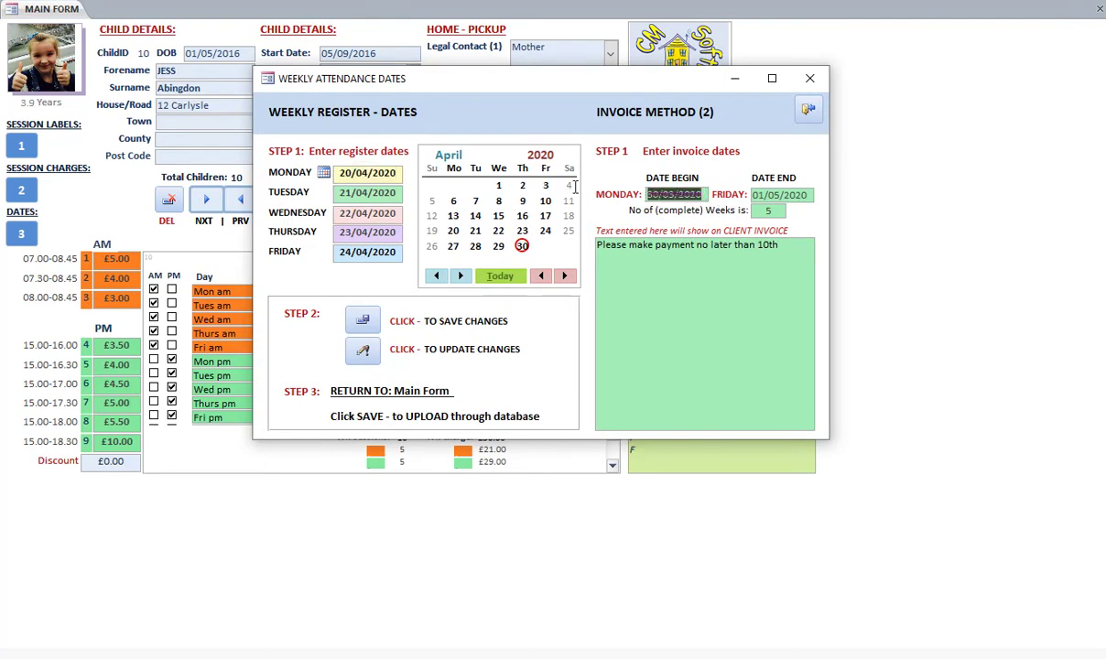
{"action": "type", "text": "4/5"}
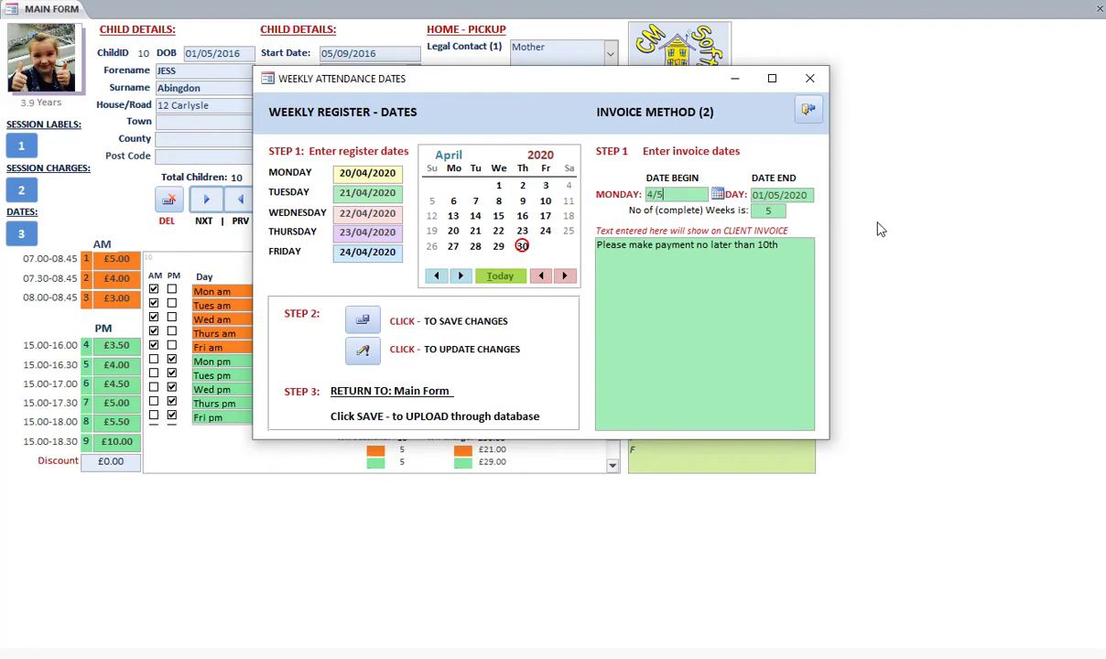
{"action": "key", "text": "Tab"}
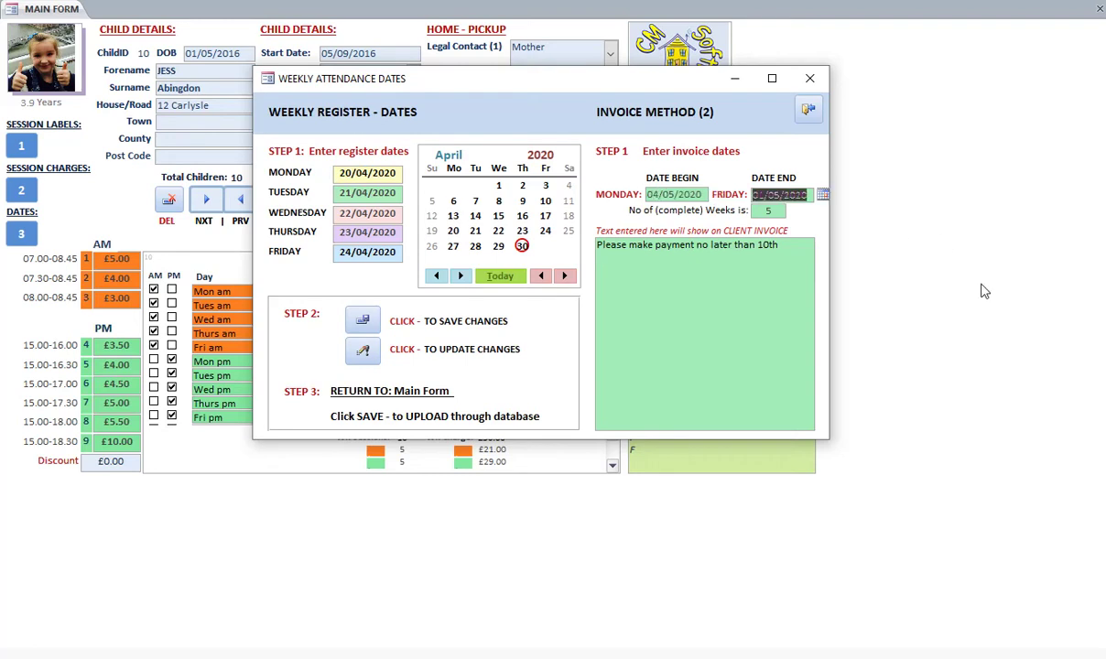
{"action": "type", "text": "29/05"}
{"action": "key", "text": "Tab"}
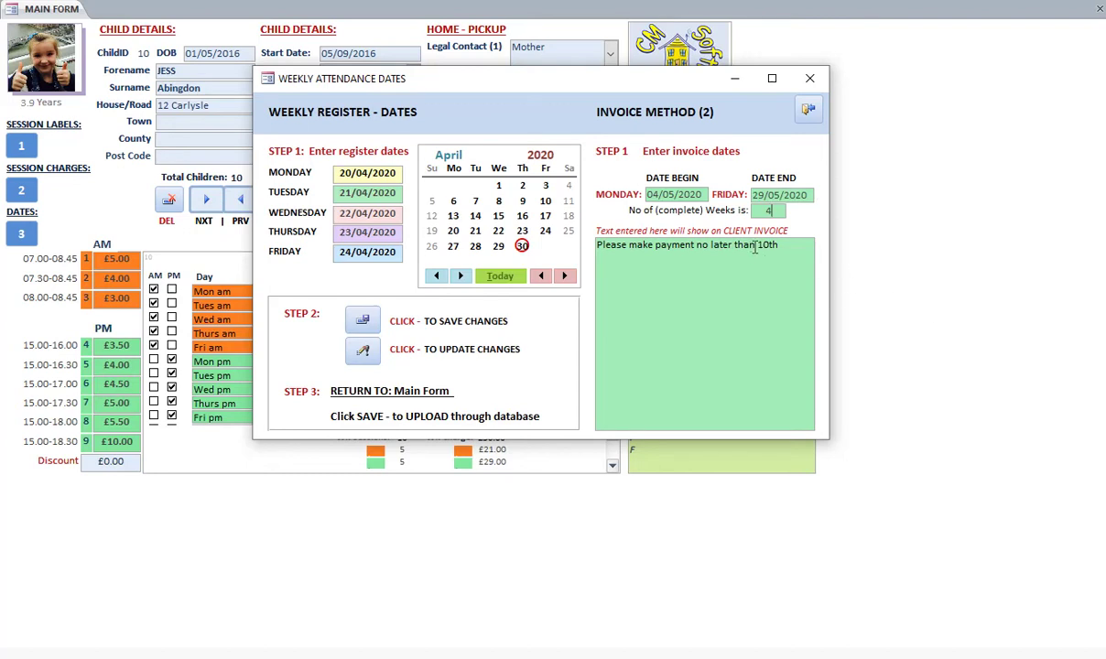
Step: Add a client invoice note that Bank Holiday Monday (4th May) will show as a refund, and save and update the changes
{"action": "left_click", "coordinate": [789, 245]}
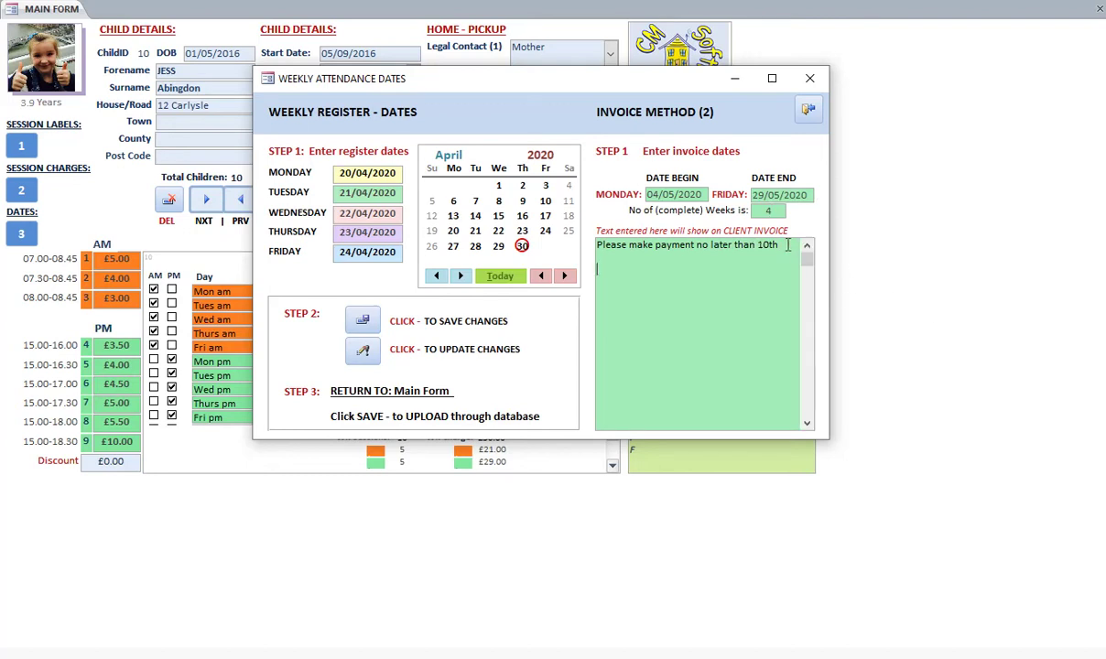
{"action": "type", "text": "Please note that Bank Holiday Monday (4th May) will show as a refund on your invoice, if your child would normally attend on that day."}
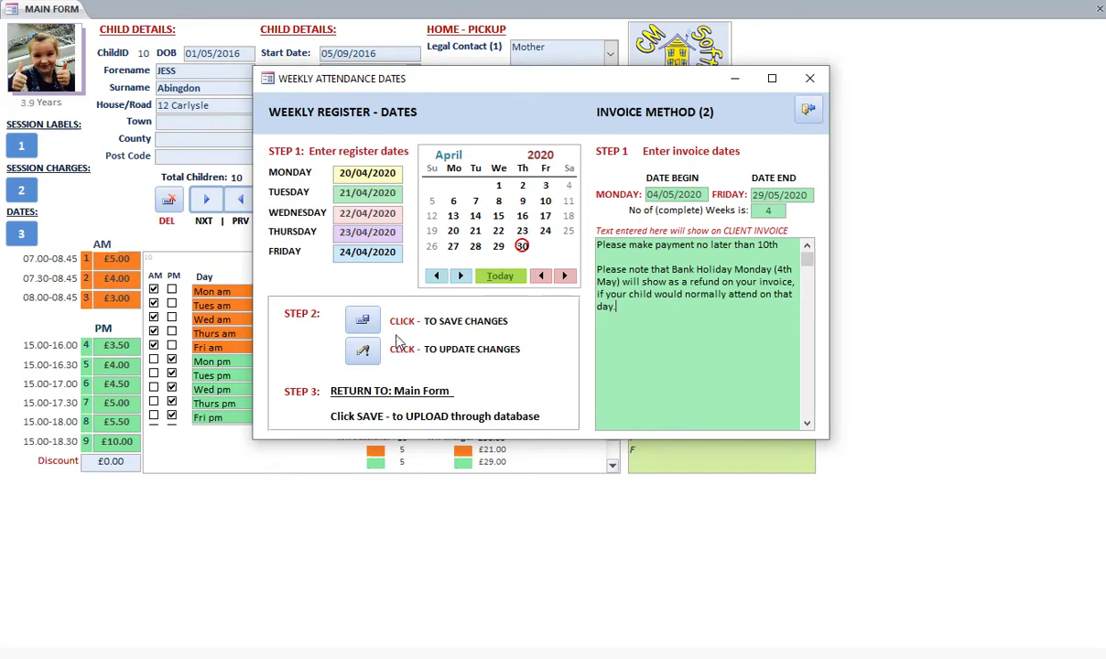
{"action": "left_click", "coordinate": [363, 320]}
{"action": "left_click", "coordinate": [363, 353]}
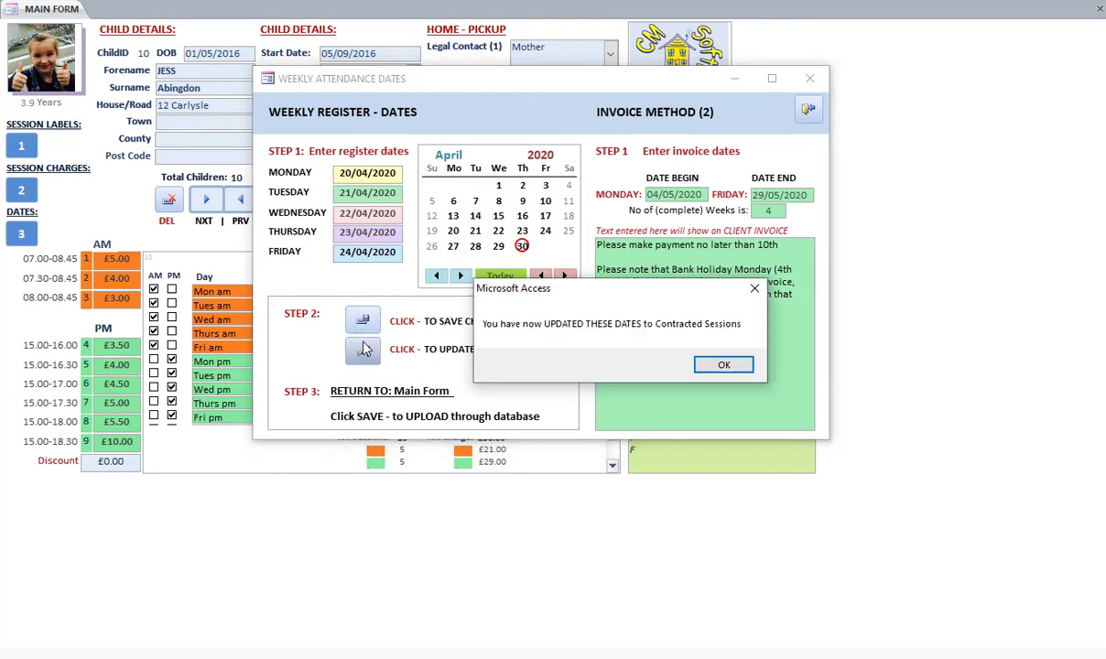
{"action": "left_click", "coordinate": [723, 365]}
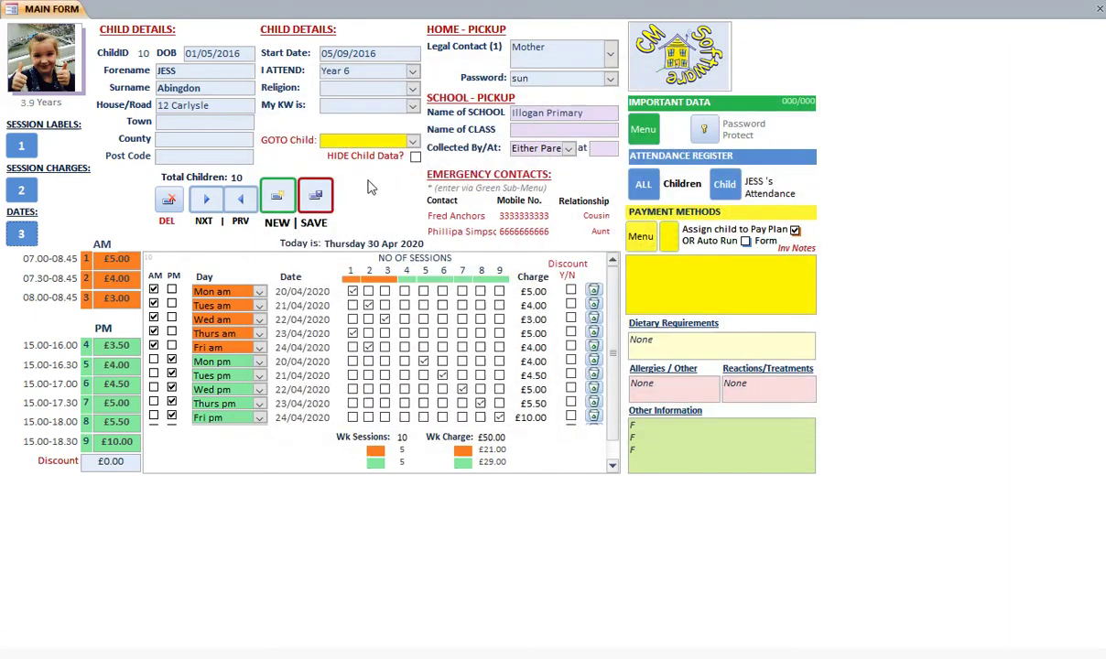
Step: Review the children's PayPlan and AutoRun assignments, and check the current Method 2 invoice run for unpaid invoices
{"action": "left_click", "coordinate": [671, 236]}
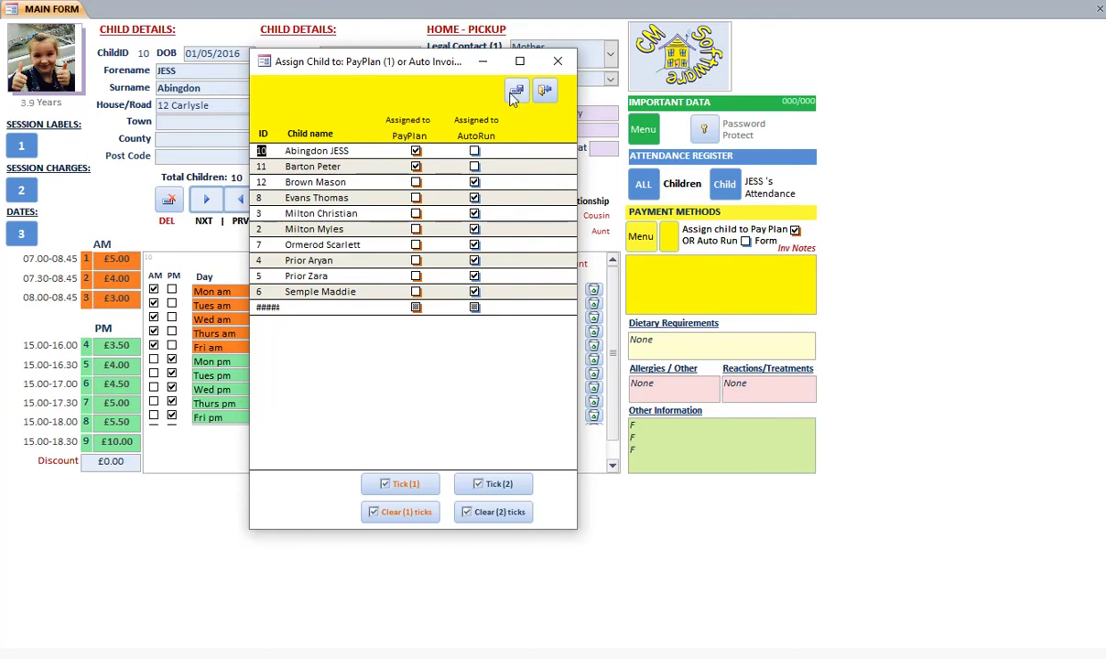
{"action": "left_click", "coordinate": [550, 94]}
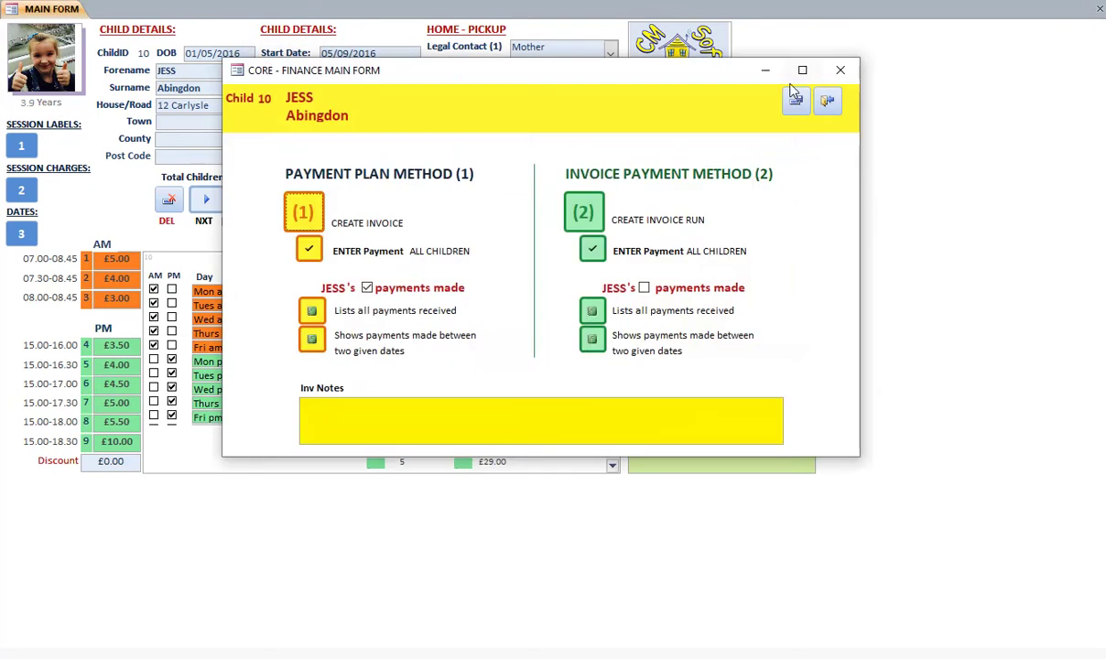
{"action": "left_click", "coordinate": [583, 211]}
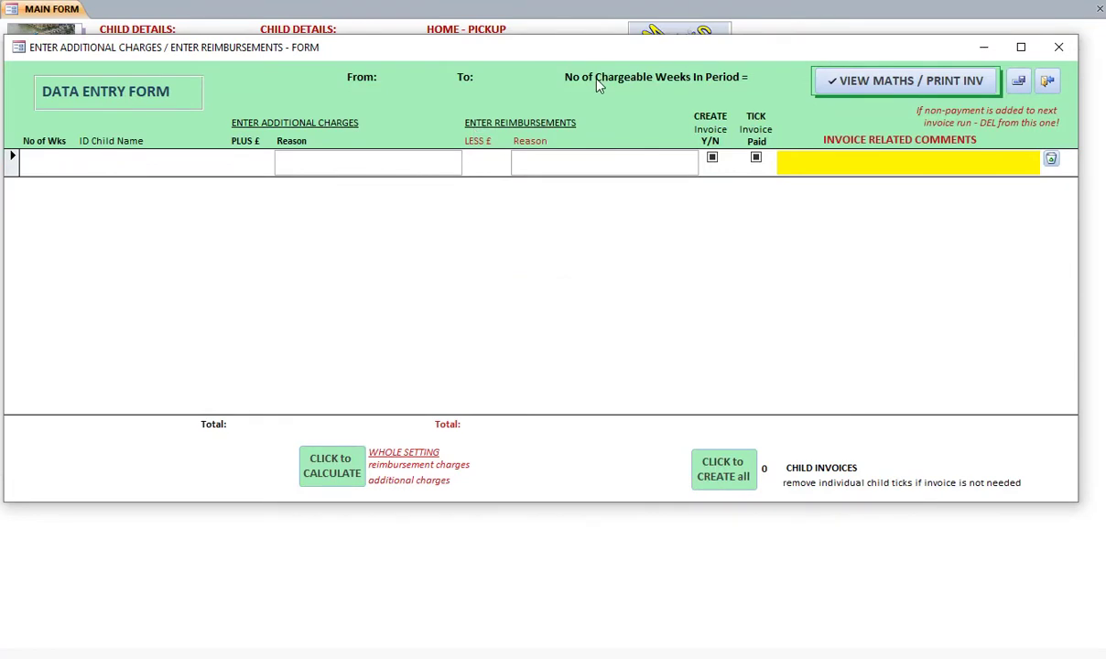
{"action": "left_click", "coordinate": [1048, 82]}
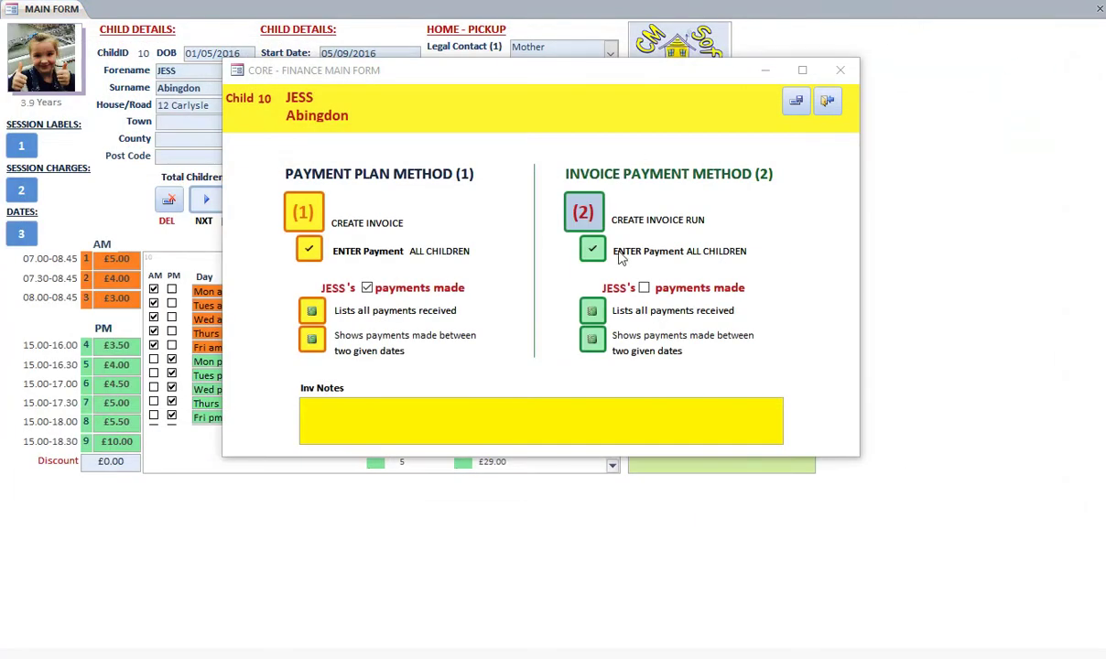
Step: Generate a new Method 2 invoice run, open it and mark invoices for creation for all children
{"action": "left_click", "coordinate": [586, 212]}
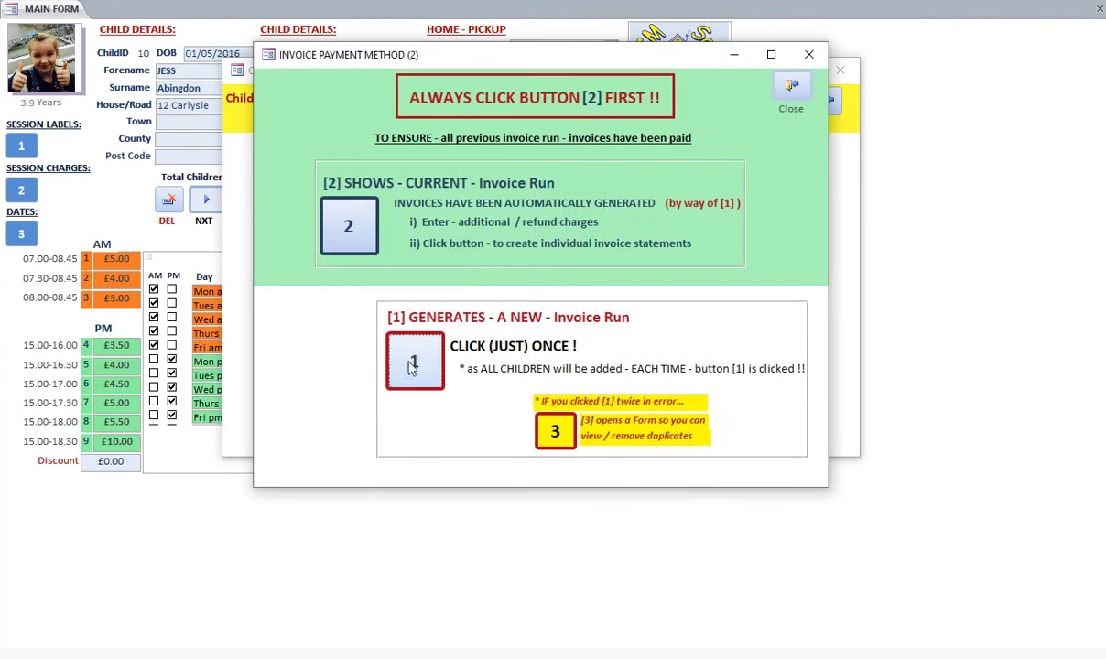
{"action": "left_click", "coordinate": [355, 214]}
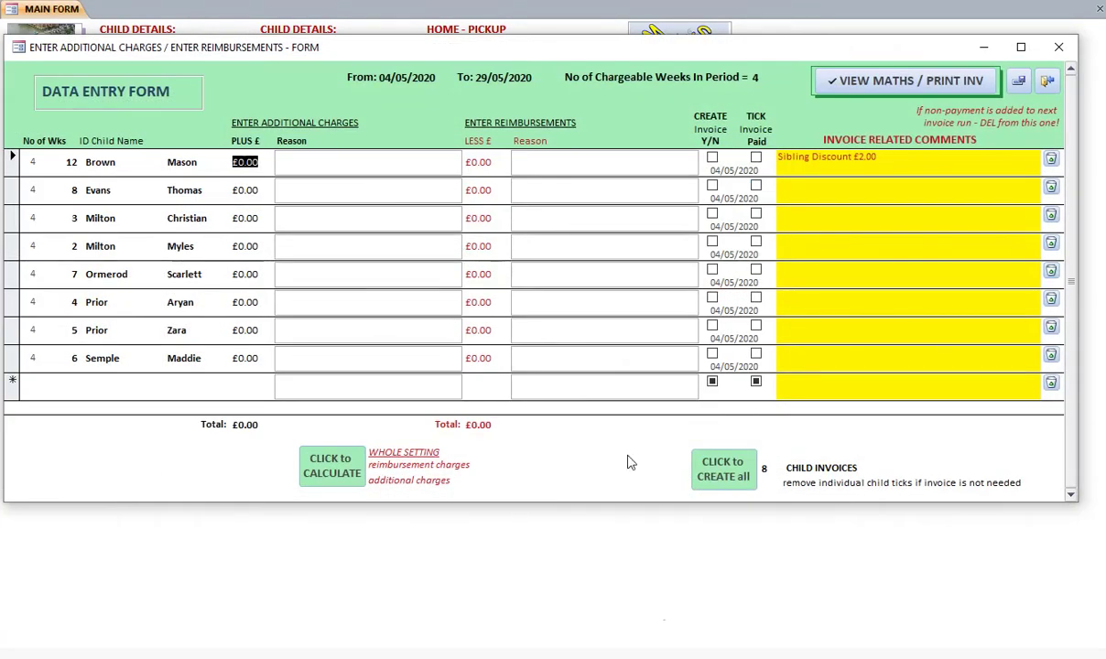
{"action": "left_click", "coordinate": [722, 469]}
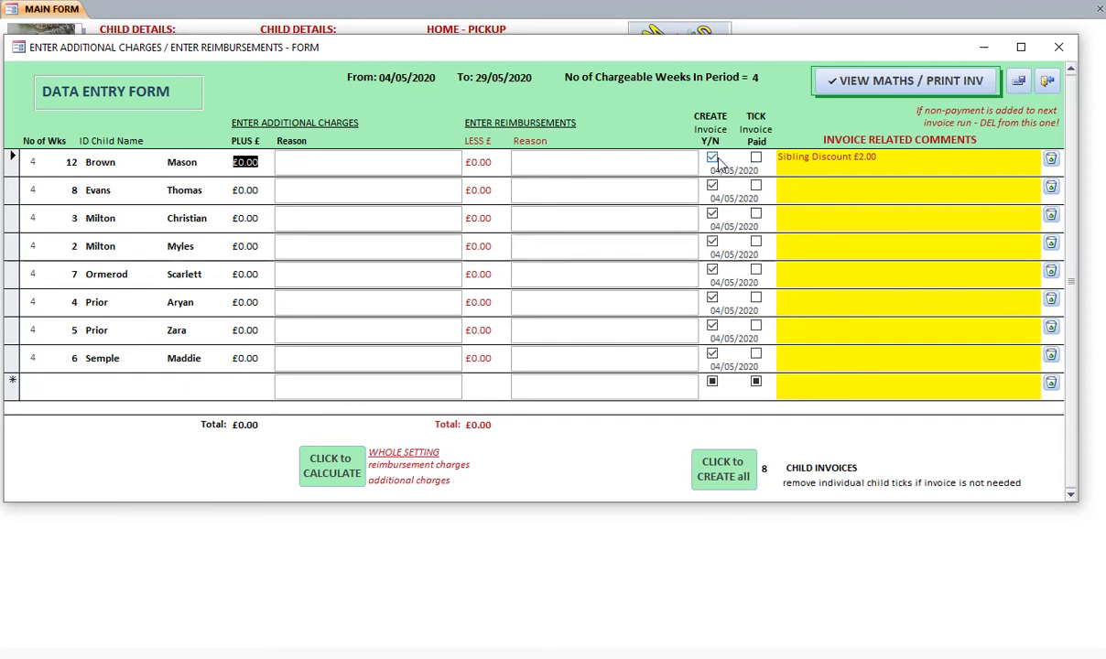
Step: Untick and re-tick the Create Invoice option for the first two children
{"action": "left_click", "coordinate": [712, 159]}
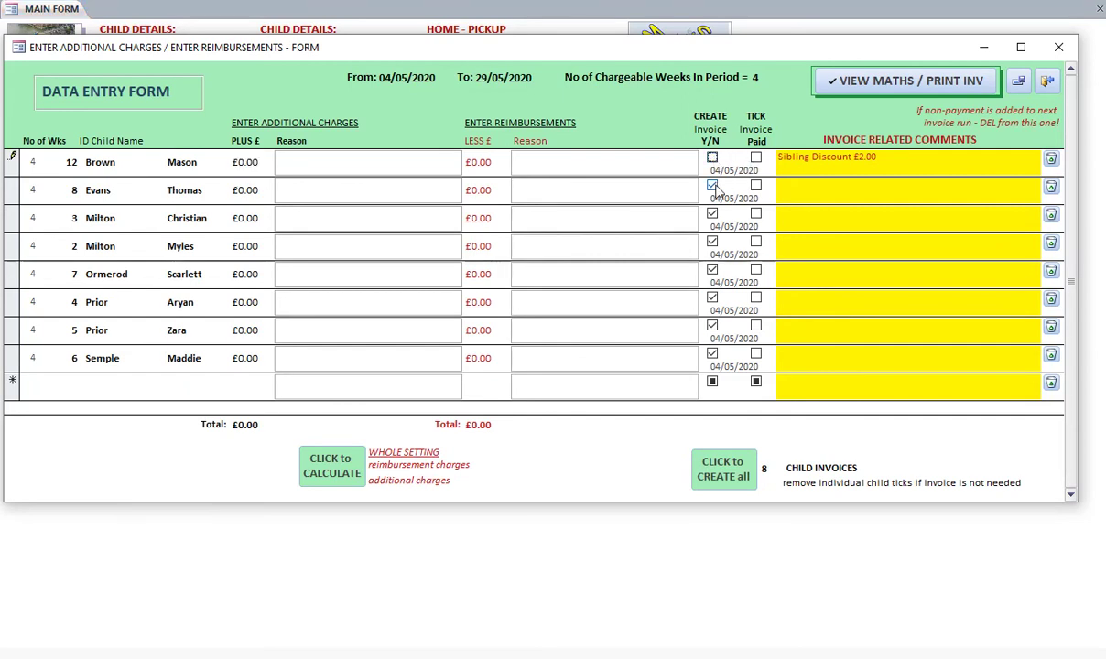
{"action": "left_click", "coordinate": [712, 185]}
{"action": "left_click", "coordinate": [712, 186]}
{"action": "left_click", "coordinate": [712, 157]}
Step: Save the invoice run entries and shift the data entry form slightly upward
{"action": "left_click", "coordinate": [1017, 80]}
{"action": "left_click_drag", "start_coordinate": [522, 48], "coordinate": [518, 27]}
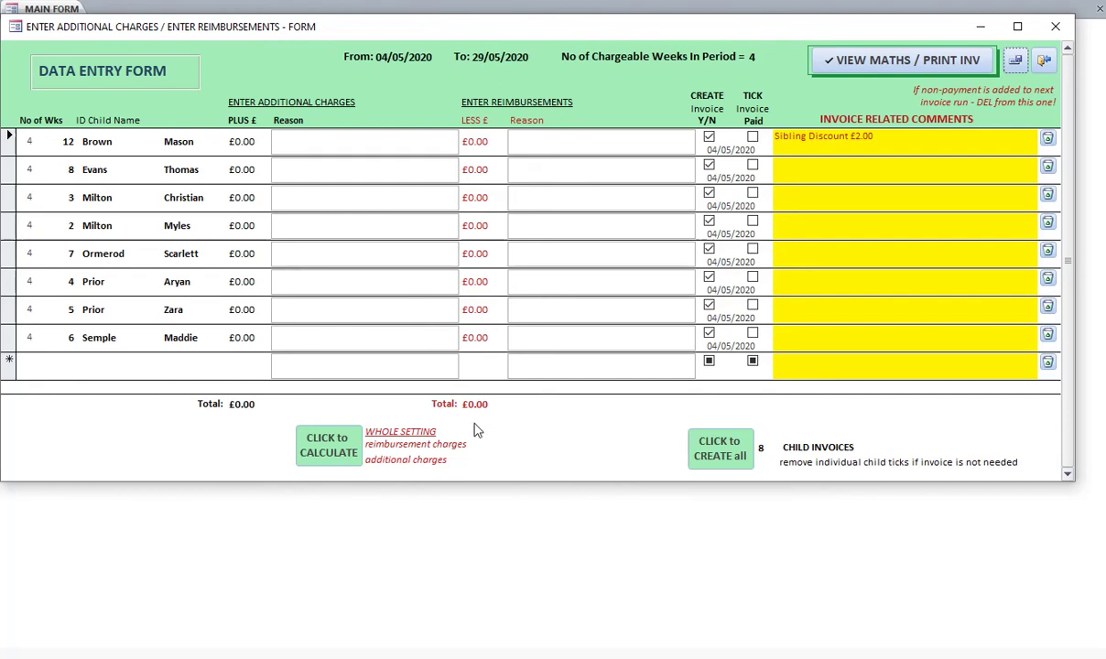
Step: Set the whole-setting charge calculator to the Mon AM and Mon PM sessions
{"action": "left_click", "coordinate": [338, 455]}
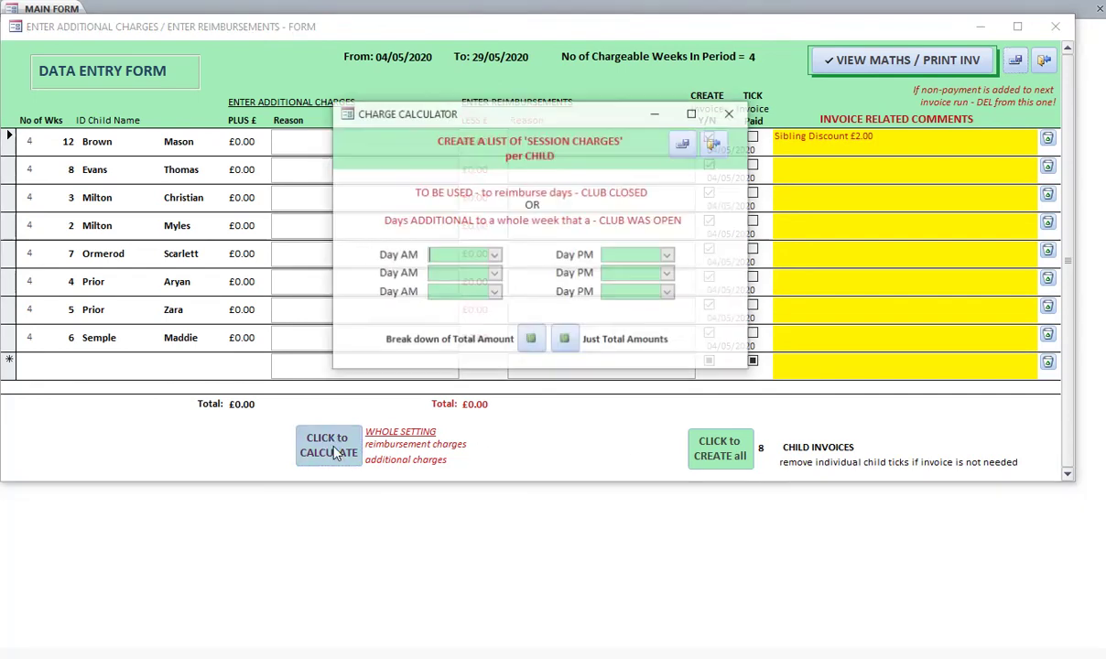
{"action": "type", "text": "MoNn AM"}
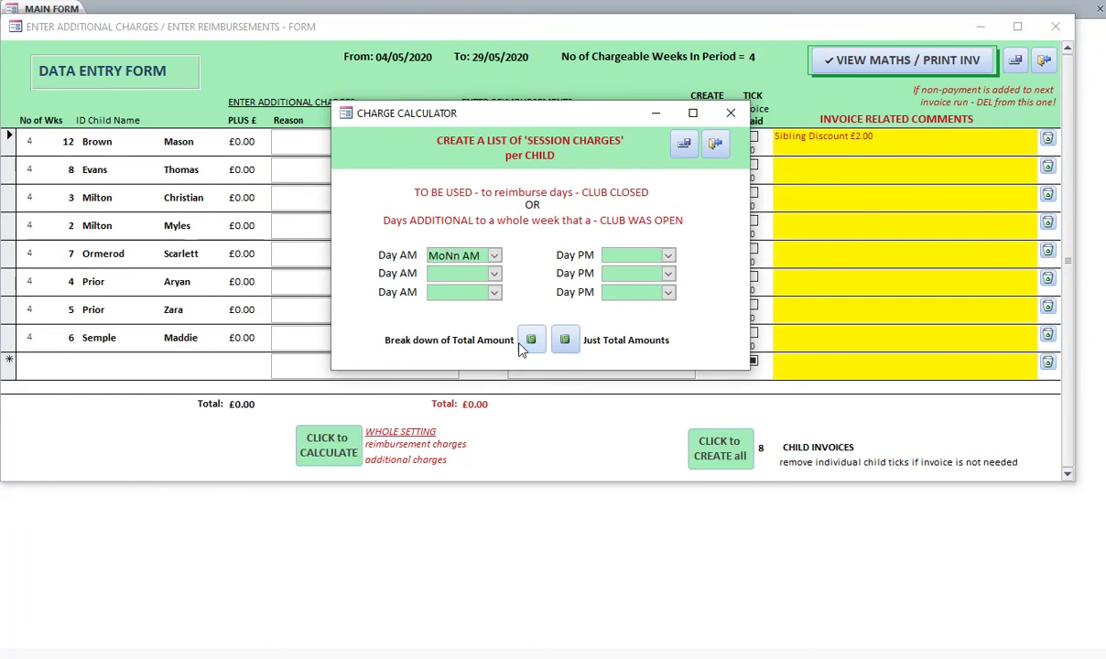
{"action": "left_click", "coordinate": [494, 256]}
{"action": "left_click", "coordinate": [468, 272]}
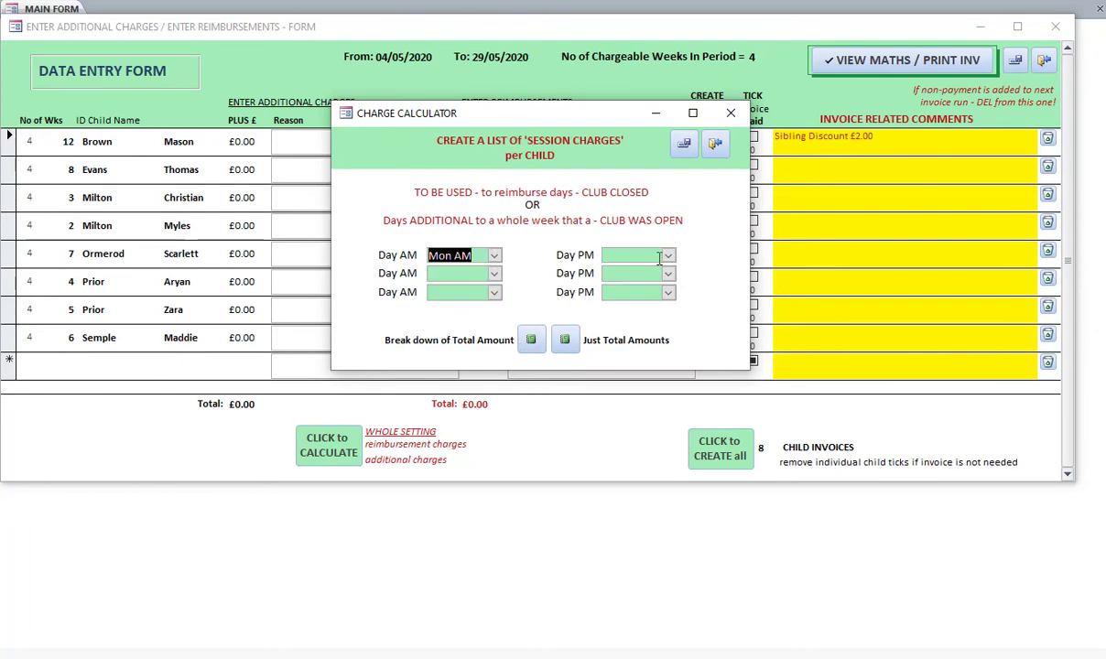
{"action": "left_click", "coordinate": [636, 255]}
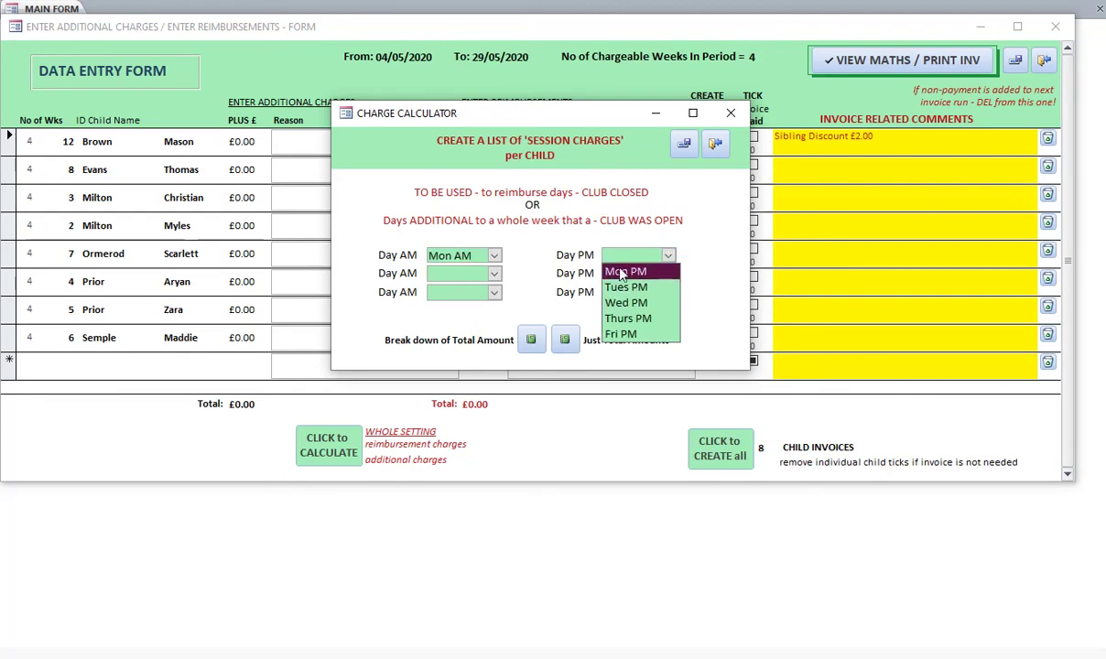
{"action": "left_click", "coordinate": [623, 272]}
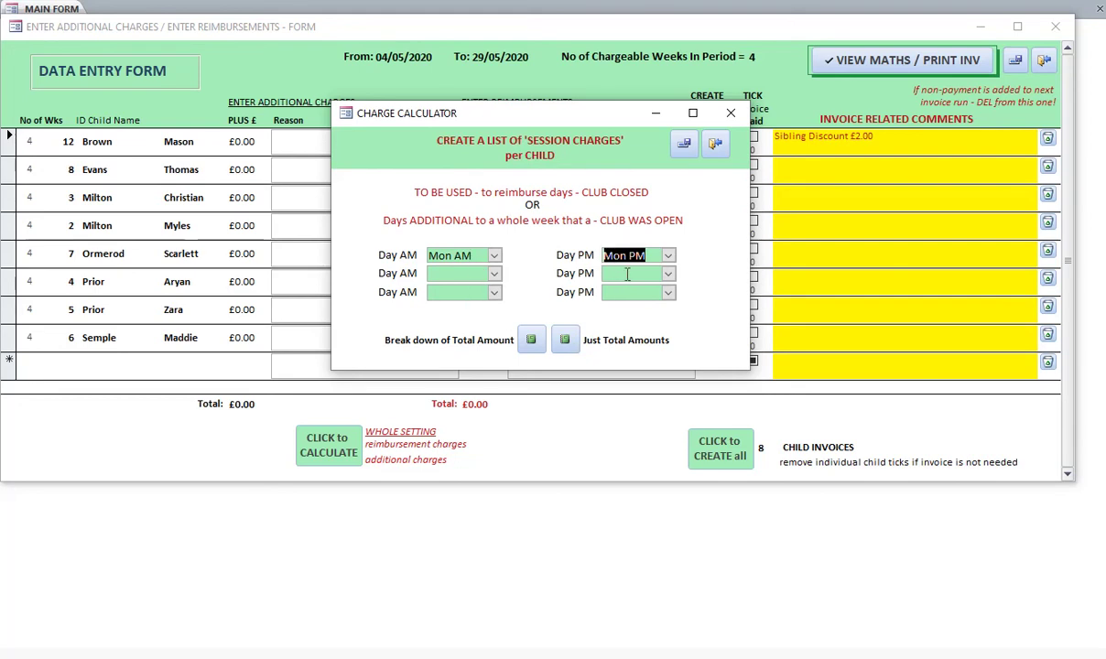
Step: Review the breakdown of each child's Monday session charges and close the report
{"action": "left_click", "coordinate": [530, 340]}
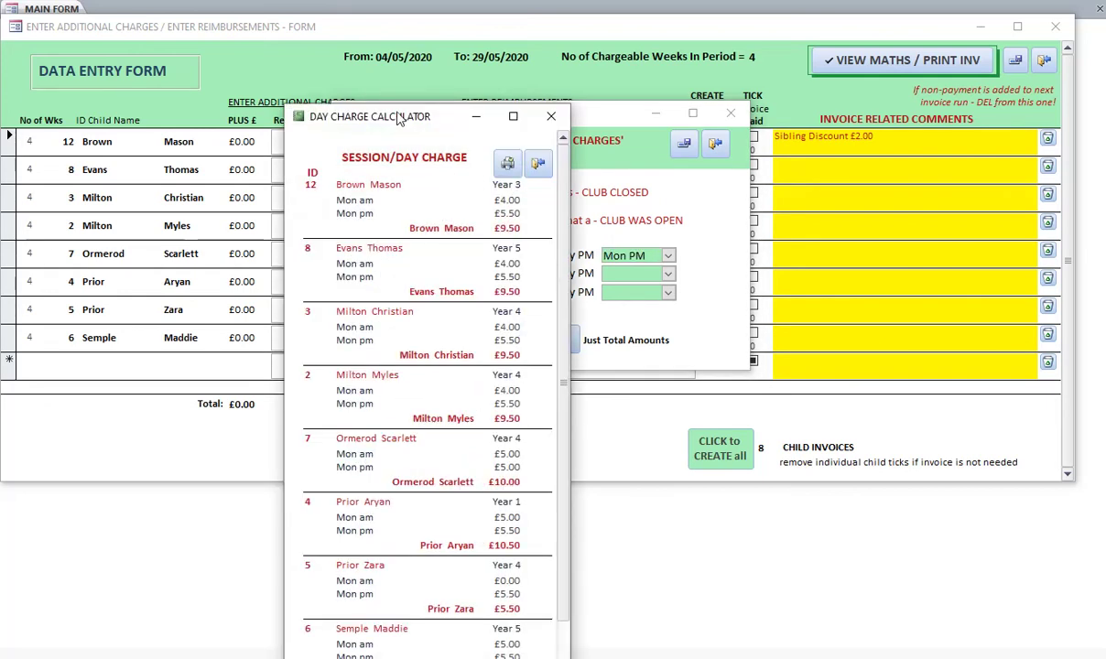
{"action": "left_click_drag", "start_coordinate": [396, 119], "coordinate": [151, 32]}
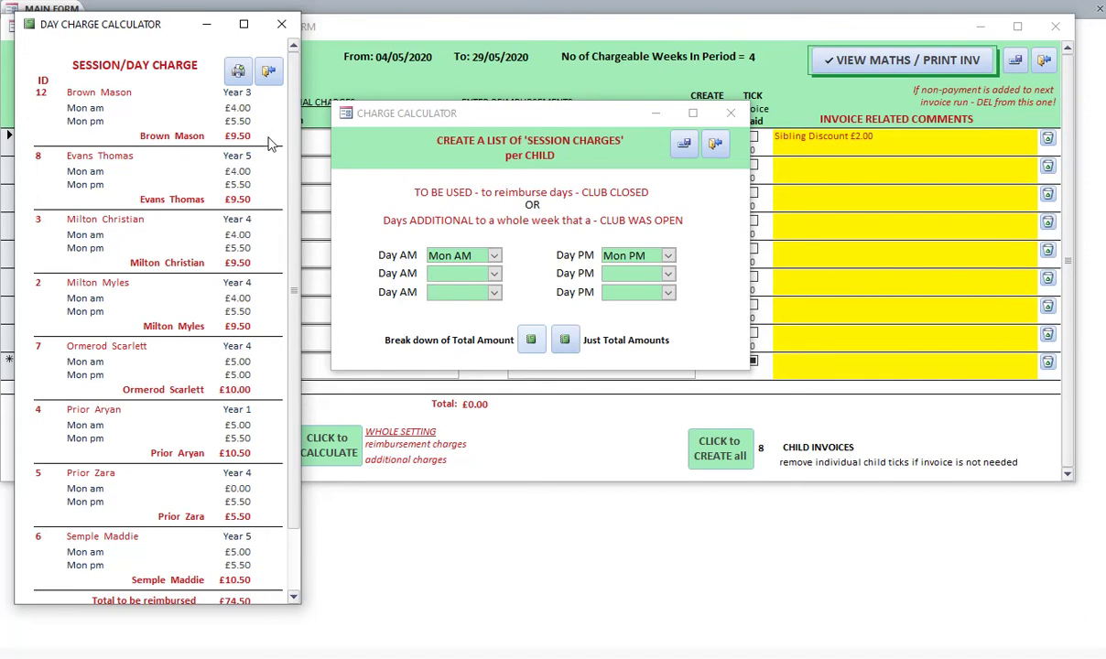
{"action": "left_click", "coordinate": [268, 71]}
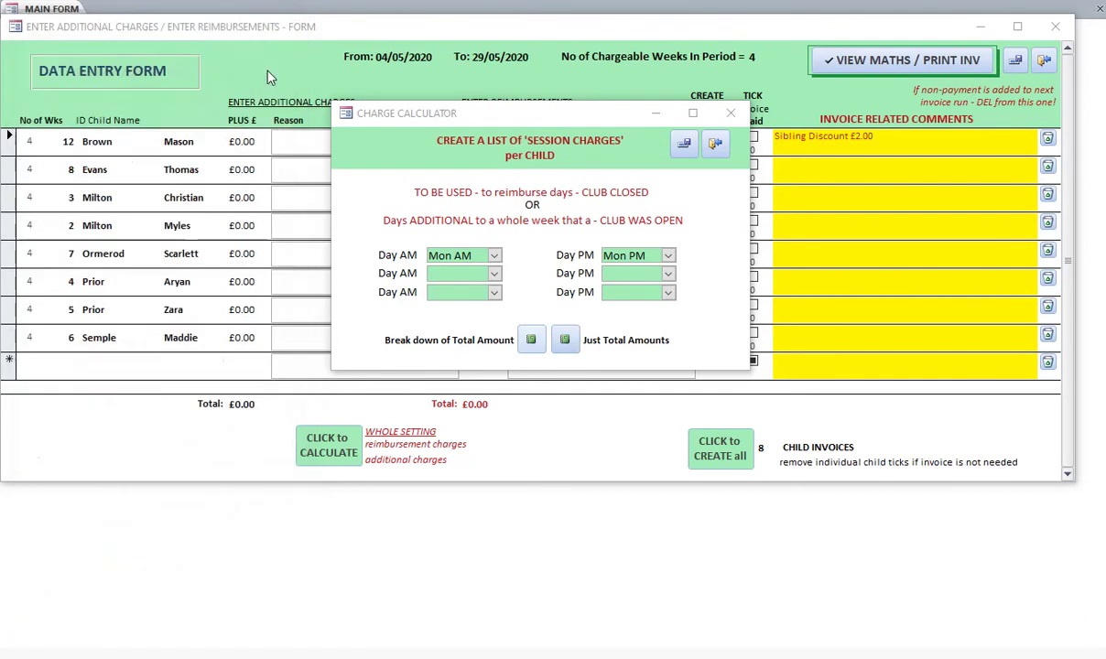
Step: Produce the list of just the total day charges per child and arrange it beside the data entry form
{"action": "left_click", "coordinate": [566, 340]}
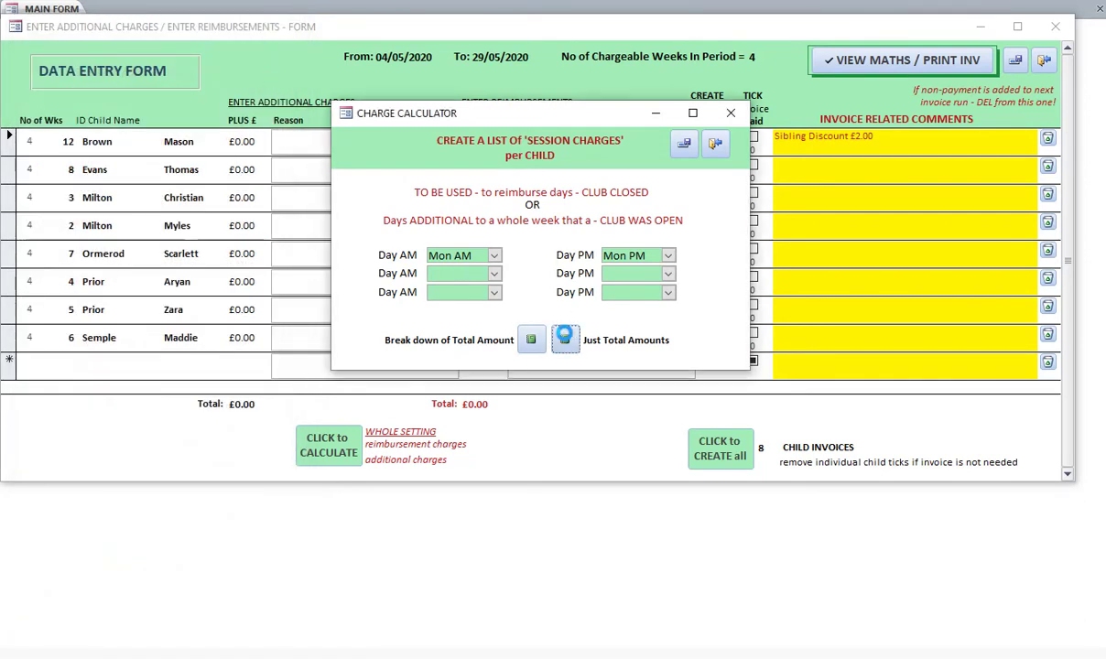
{"action": "left_click", "coordinate": [733, 114]}
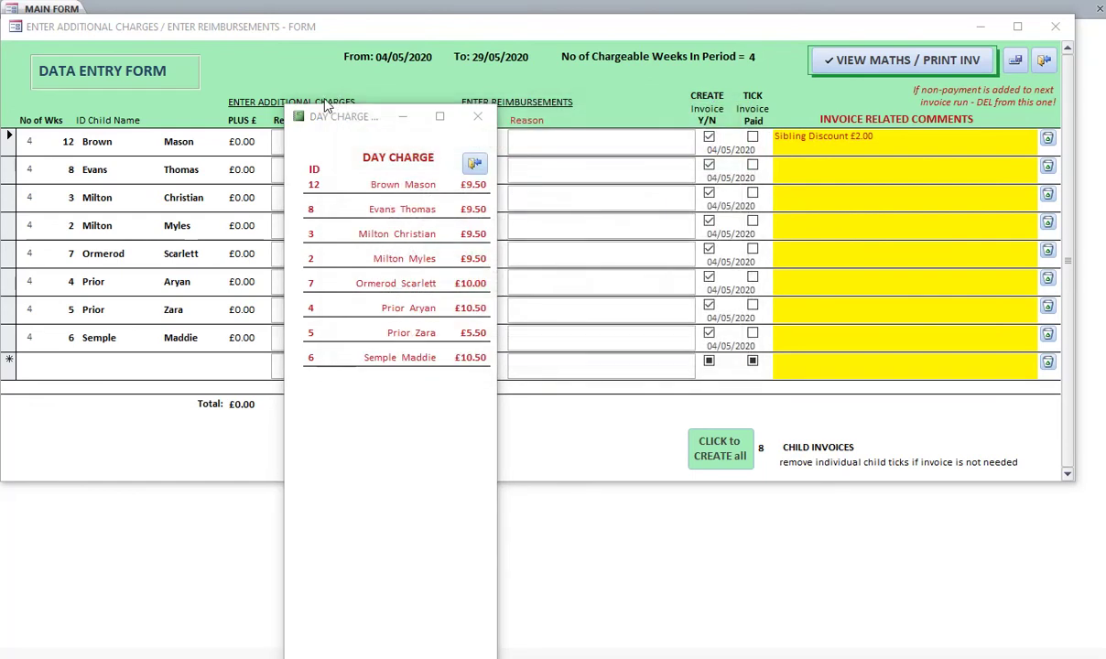
{"action": "left_click_drag", "start_coordinate": [360, 125], "coordinate": [77, 24]}
{"action": "left_click_drag", "start_coordinate": [295, 30], "coordinate": [511, 4]}
Step: Enter a £9.50 reimbursement for the first child with the reason "Bank Holiday 4th May"
{"action": "left_click", "coordinate": [696, 83]}
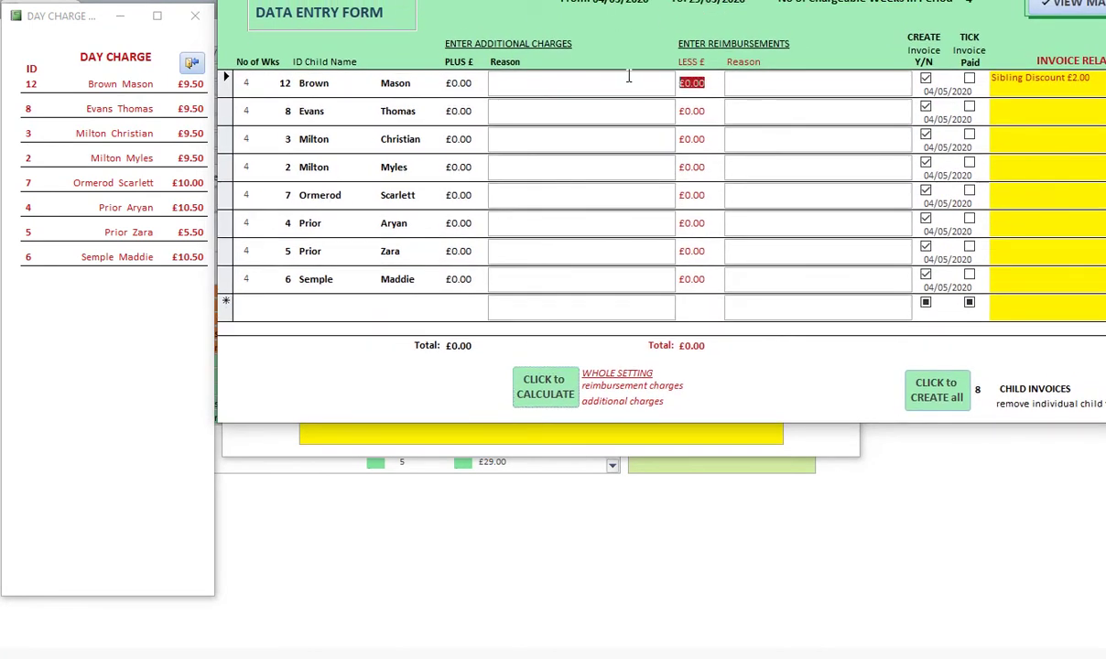
{"action": "type", "text": "9.50"}
{"action": "key", "text": "Tab"}
{"action": "type", "text": "bANK "}
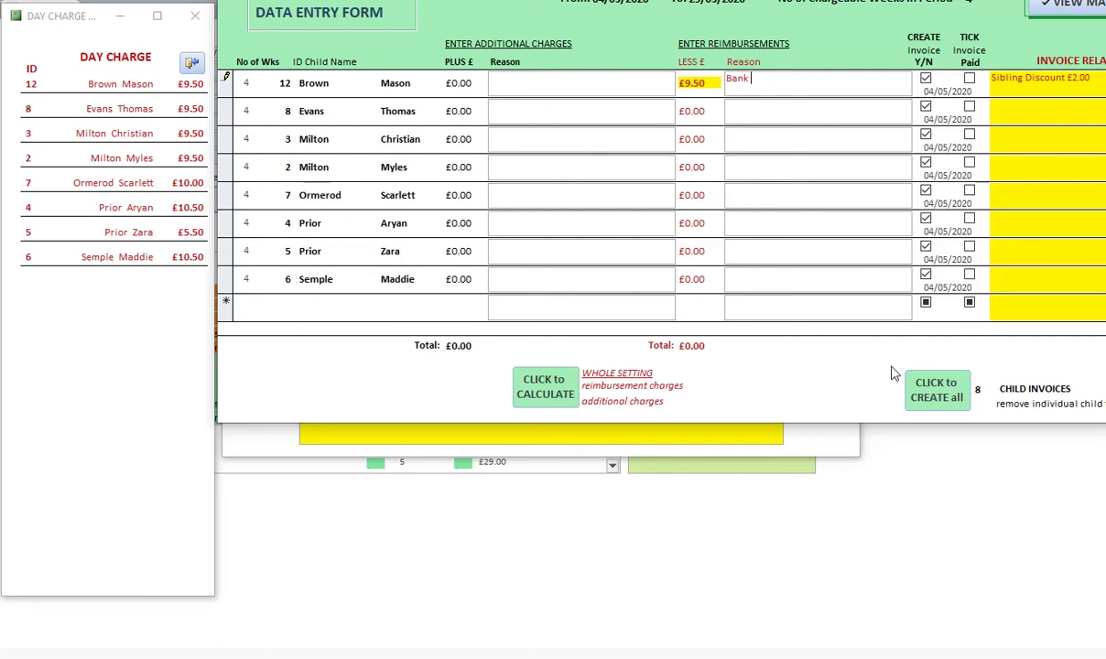
{"action": "type", "text": "Holid"}
{"action": "type", "text": "4th May"}
Step: Enter a £9.50 reimbursement for the second child and copy the "Bank Holiday 4th May" reason from the first row
{"action": "left_click_drag", "start_coordinate": [714, 111], "coordinate": [614, 109]}
{"action": "type", "text": "9.50"}
{"action": "key", "text": "Tab"}
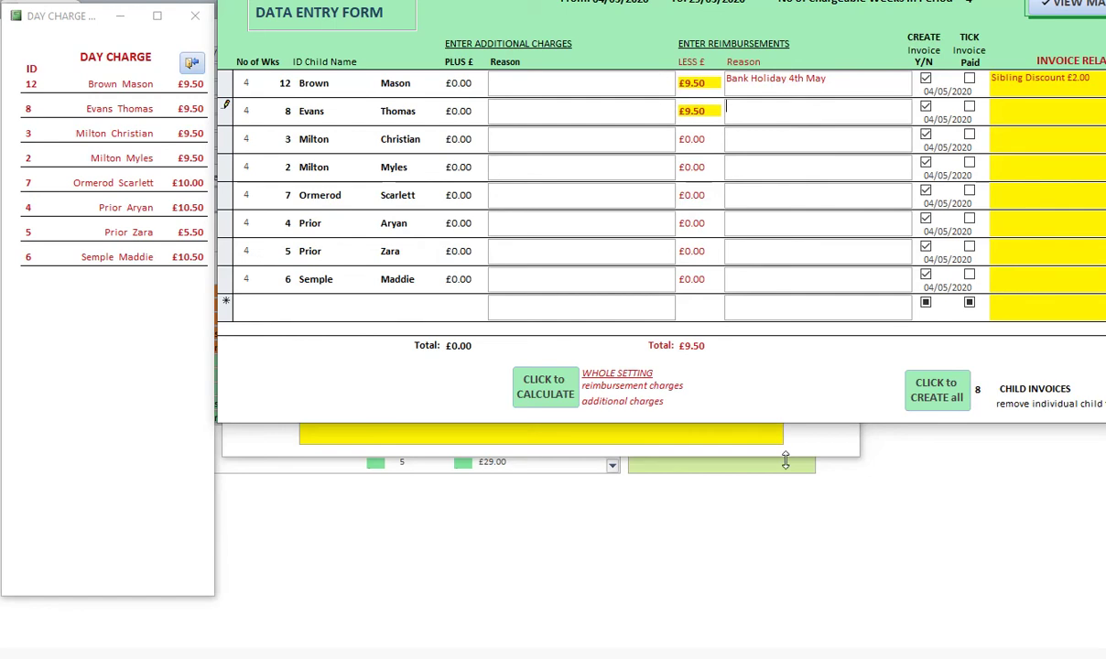
{"action": "left_click_drag", "start_coordinate": [831, 78], "coordinate": [724, 79]}
{"action": "key", "text": "ctrl+c"}
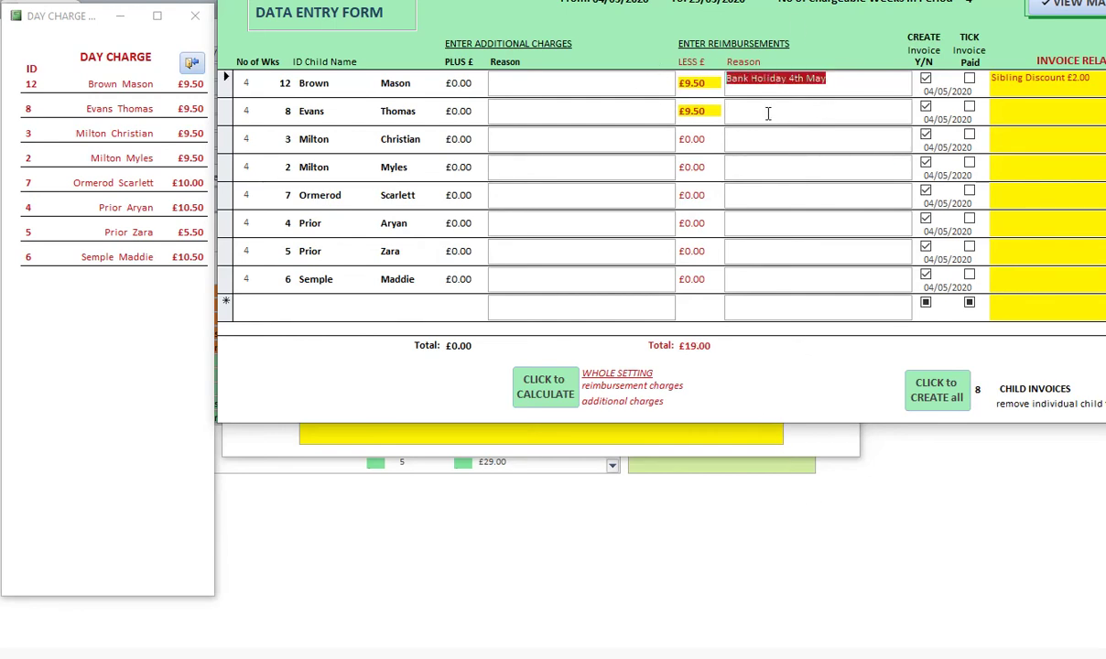
{"action": "left_click", "coordinate": [768, 113]}
{"action": "key", "text": "ctrl+v"}
Step: Enter a £9.50 reimbursement for the third child with the copied reason "Bank Holiday 4th May"
{"action": "left_click_drag", "start_coordinate": [715, 140], "coordinate": [654, 140]}
{"action": "key", "text": "Tab"}
{"action": "key", "text": "ctrl+v"}
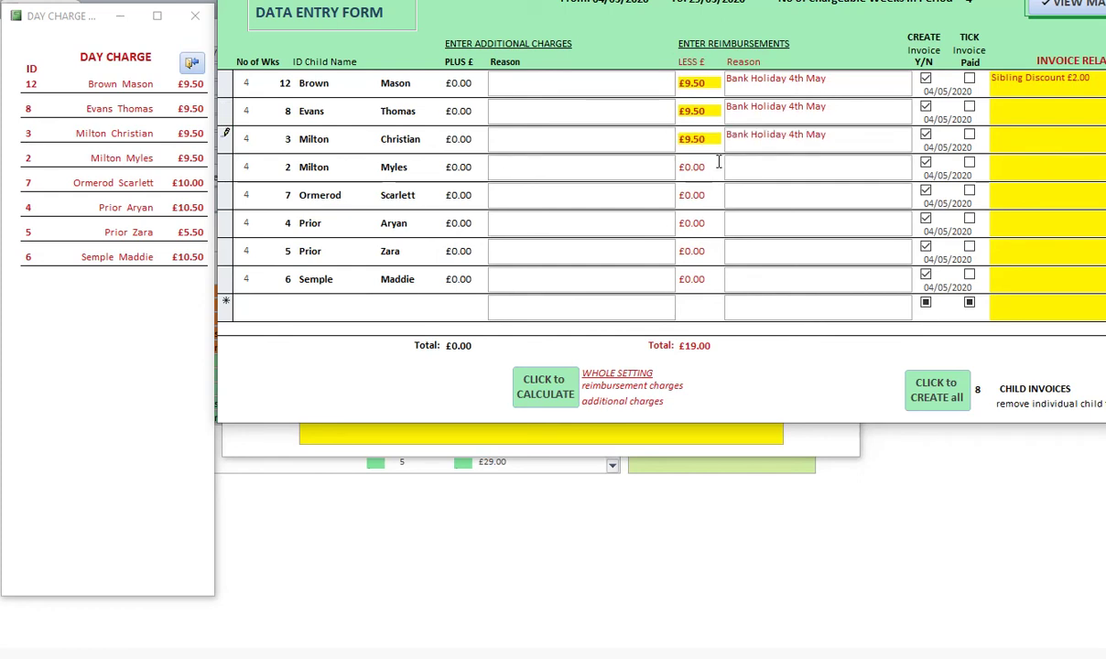
Step: Close the day charge list and move the data entry form back into full view
{"action": "left_click_drag", "start_coordinate": [762, 0], "coordinate": [752, 4]}
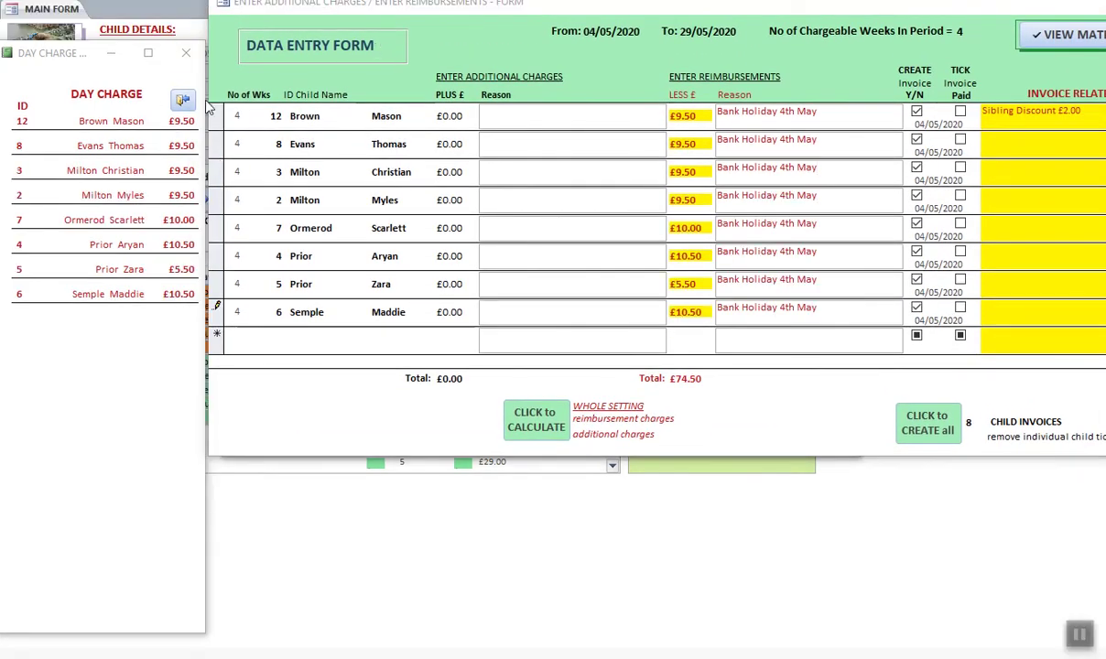
{"action": "left_click", "coordinate": [194, 101]}
{"action": "left_click_drag", "start_coordinate": [778, 9], "coordinate": [639, 34]}
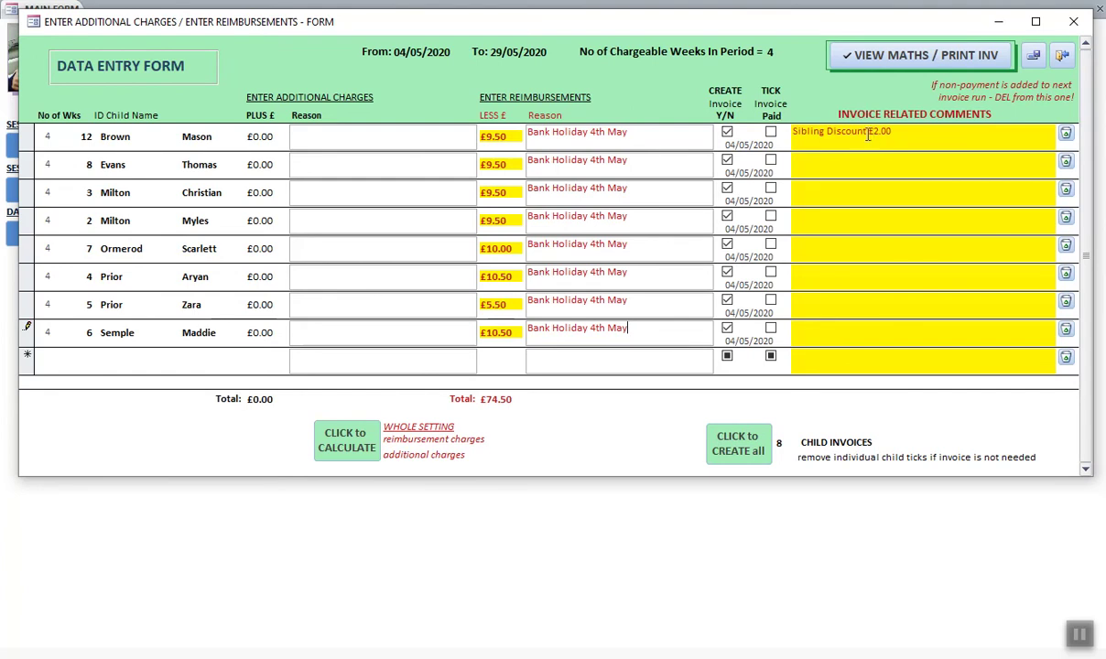
Step: Append "Sibling Discount £2.00" from the first child's invoice comment to that child's "Bank Holiday 4th May" reimbursement reason
{"action": "left_click_drag", "start_coordinate": [903, 131], "coordinate": [792, 132]}
{"action": "key", "text": "ctrl+c"}
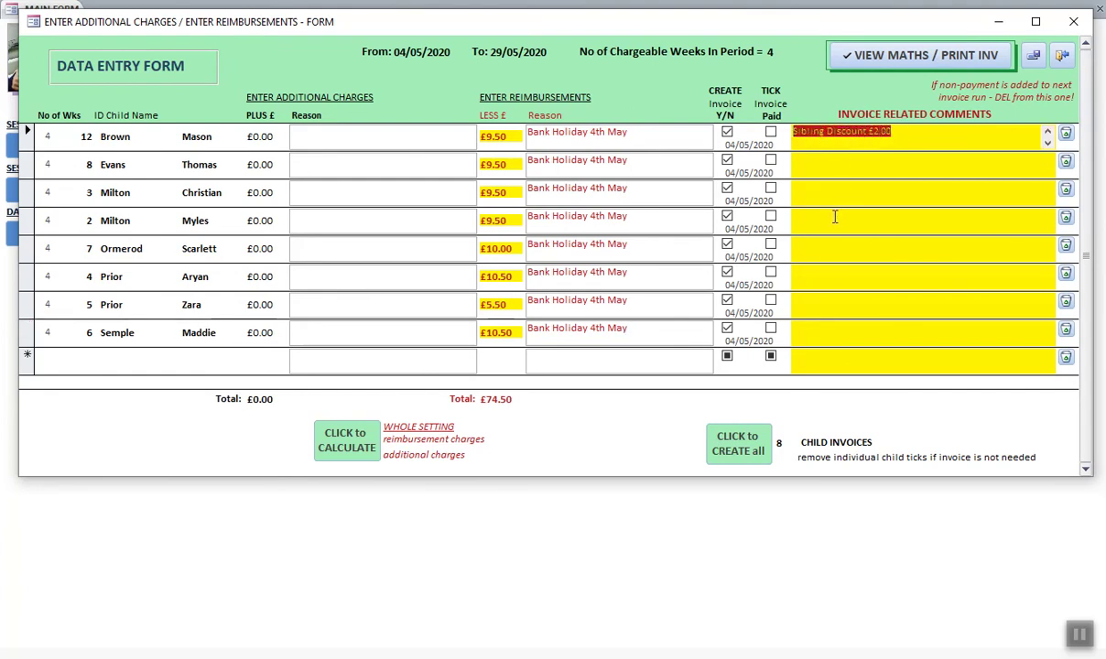
{"action": "left_click", "coordinate": [650, 132]}
{"action": "type", "text": "."}
{"action": "key", "text": "ctrl+v"}
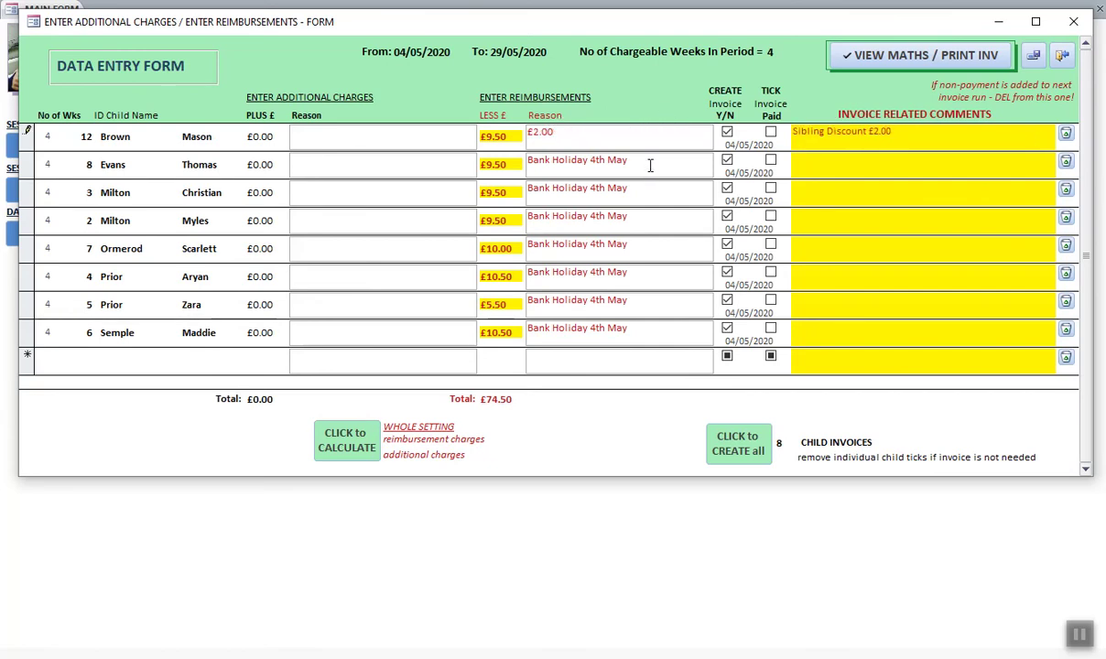
{"action": "left_click", "coordinate": [650, 164]}
{"action": "left_click", "coordinate": [896, 131]}
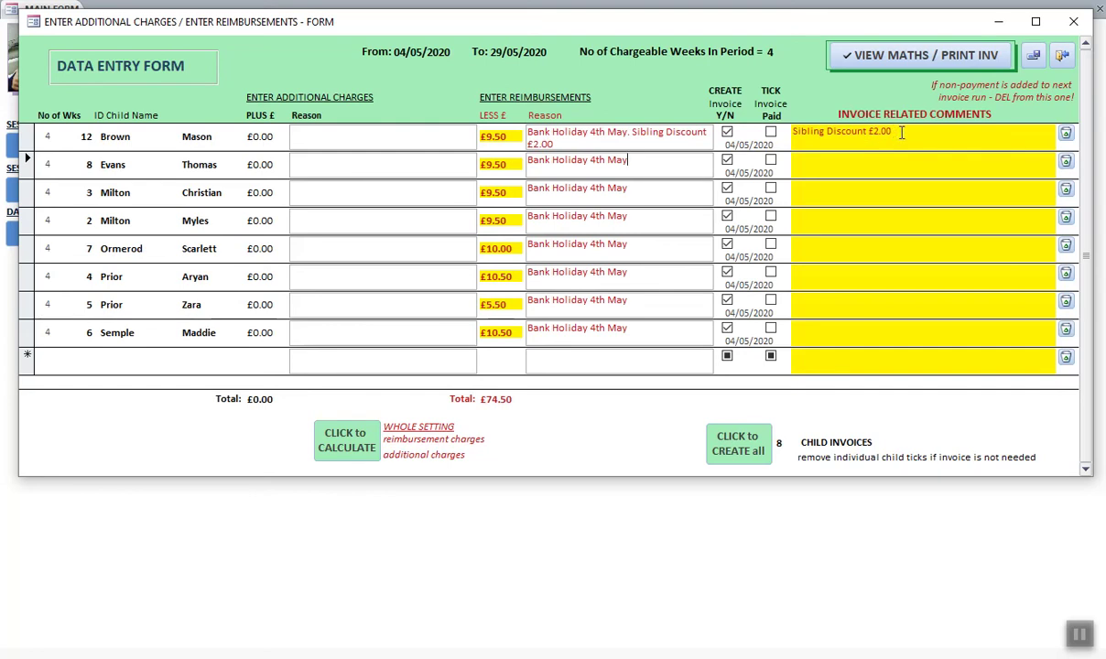
Step: Set the first child's reimbursement to £11.50 and review the invoice calculations for the run
{"action": "left_click", "coordinate": [481, 136]}
{"action": "type", "text": "11.5"}
{"action": "key", "text": "Tab"}
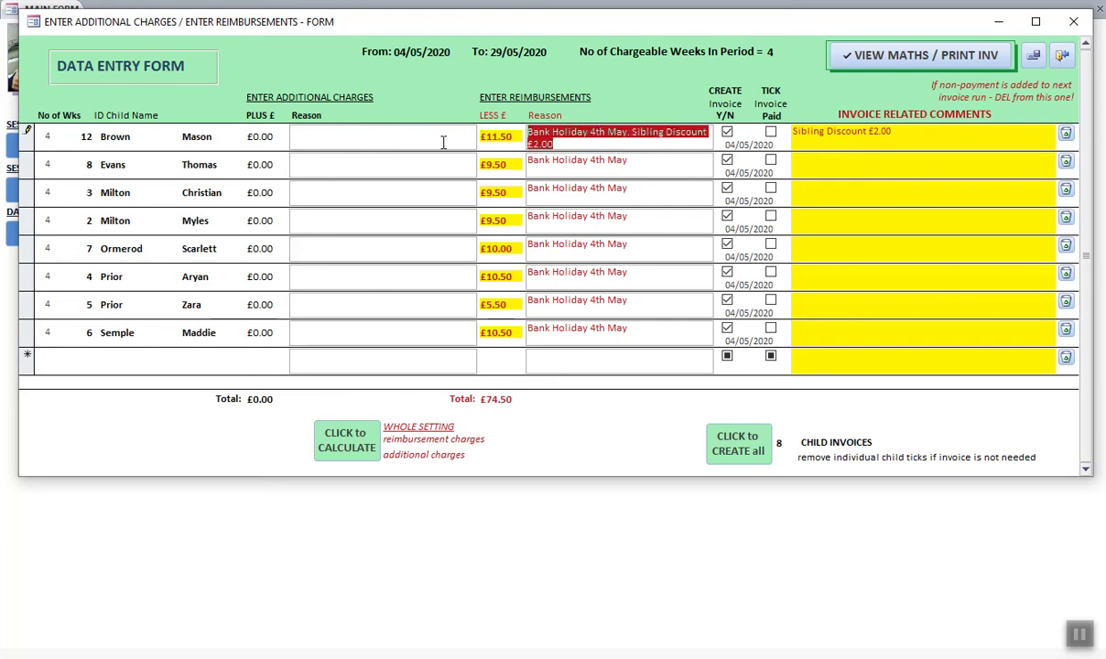
{"action": "left_click", "coordinate": [837, 56]}
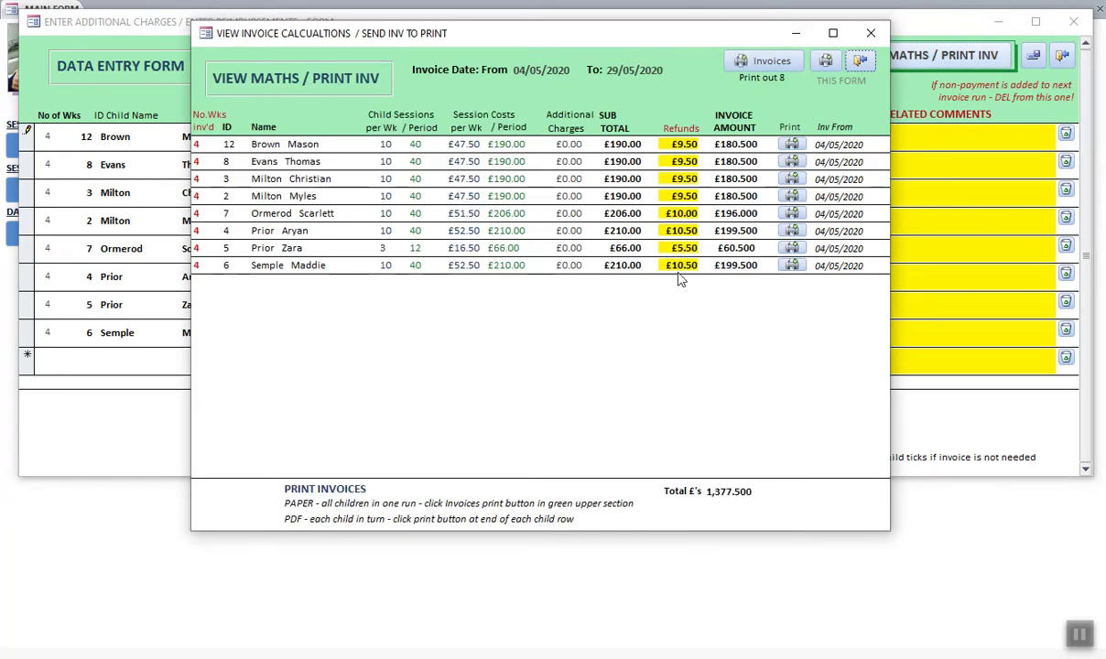
{"action": "left_click", "coordinate": [860, 60]}
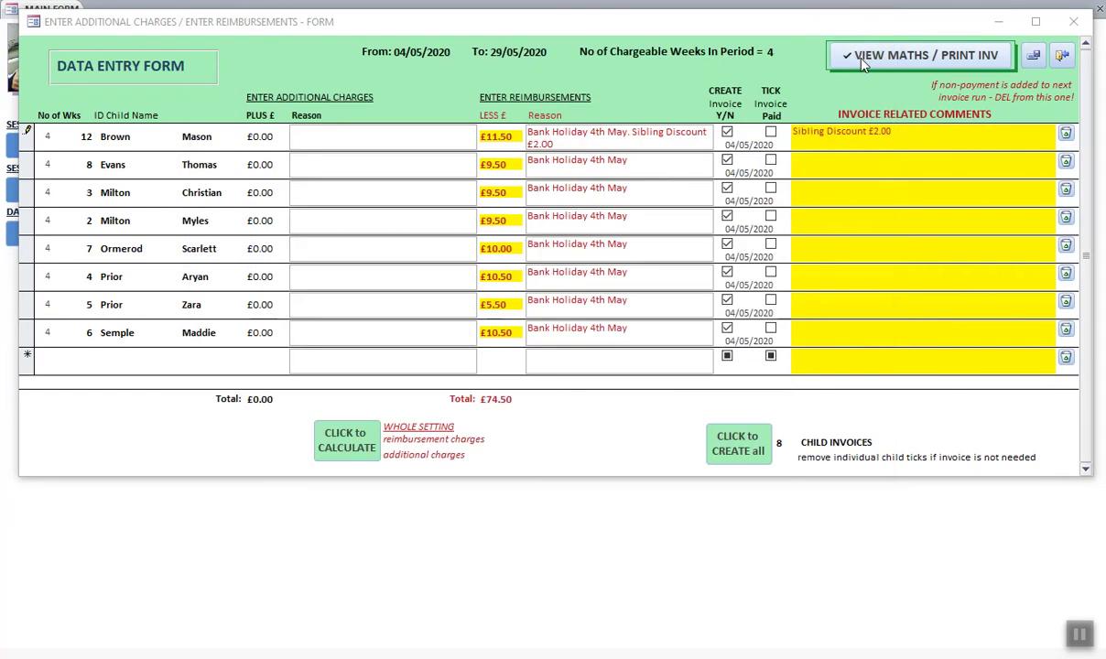
Step: Mark the May invoices of all eight children as paid and close the data entry and finance forms
{"action": "left_click", "coordinate": [769, 132]}
{"action": "left_click", "coordinate": [770, 160]}
{"action": "left_click", "coordinate": [770, 188]}
{"action": "left_click", "coordinate": [770, 216]}
{"action": "left_click", "coordinate": [770, 244]}
{"action": "left_click", "coordinate": [770, 273]}
{"action": "left_click", "coordinate": [769, 300]}
{"action": "left_click", "coordinate": [771, 329]}
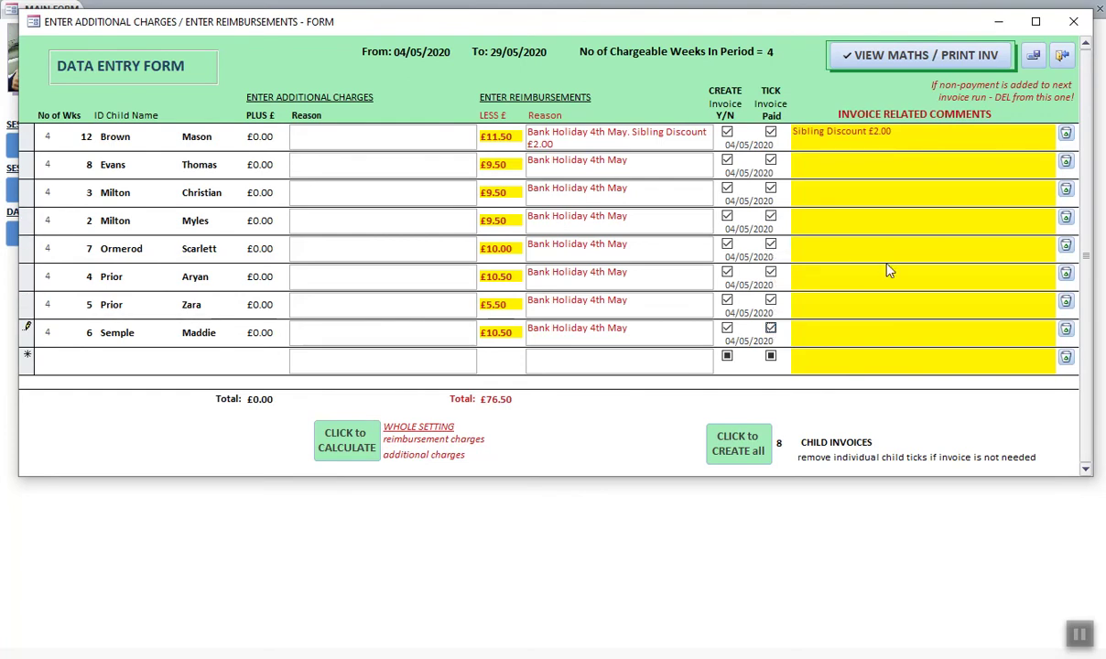
{"action": "left_click", "coordinate": [1062, 55]}
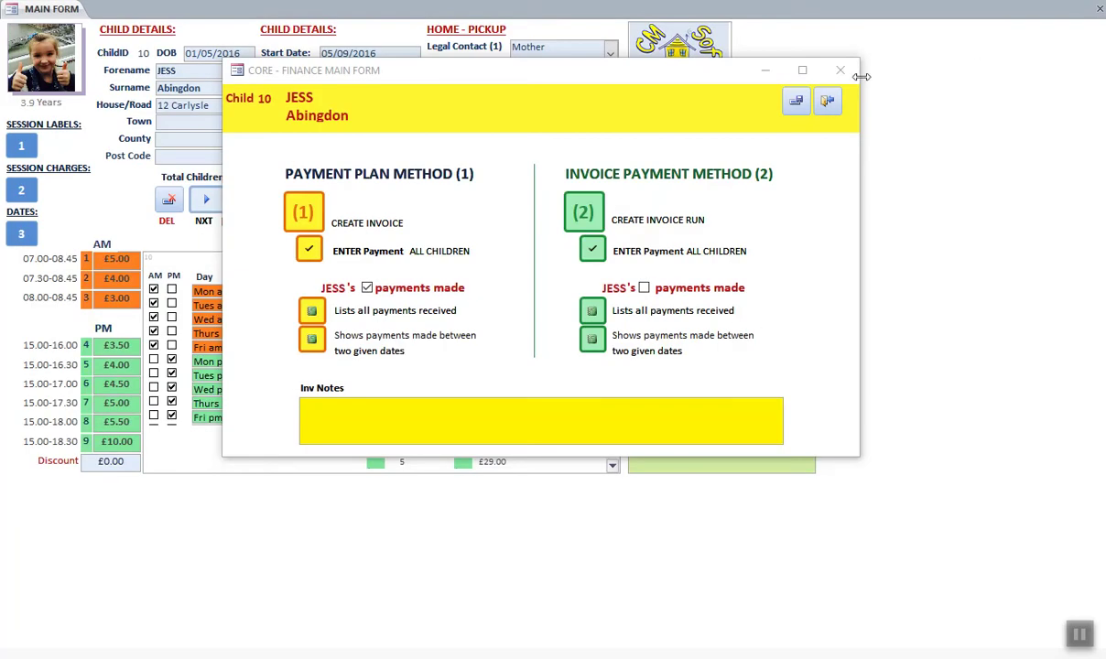
{"action": "left_click", "coordinate": [827, 100]}
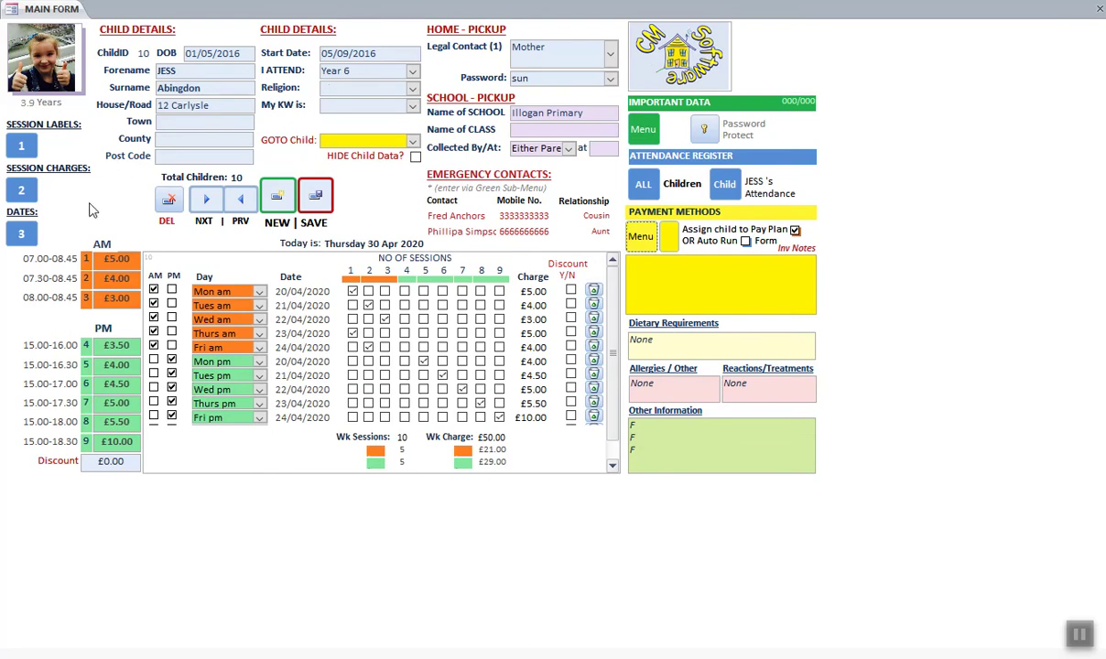
Step: Open the weekly attendance dates and delete the Bank Holiday Monday note from the client invoice text
{"action": "left_click", "coordinate": [21, 234]}
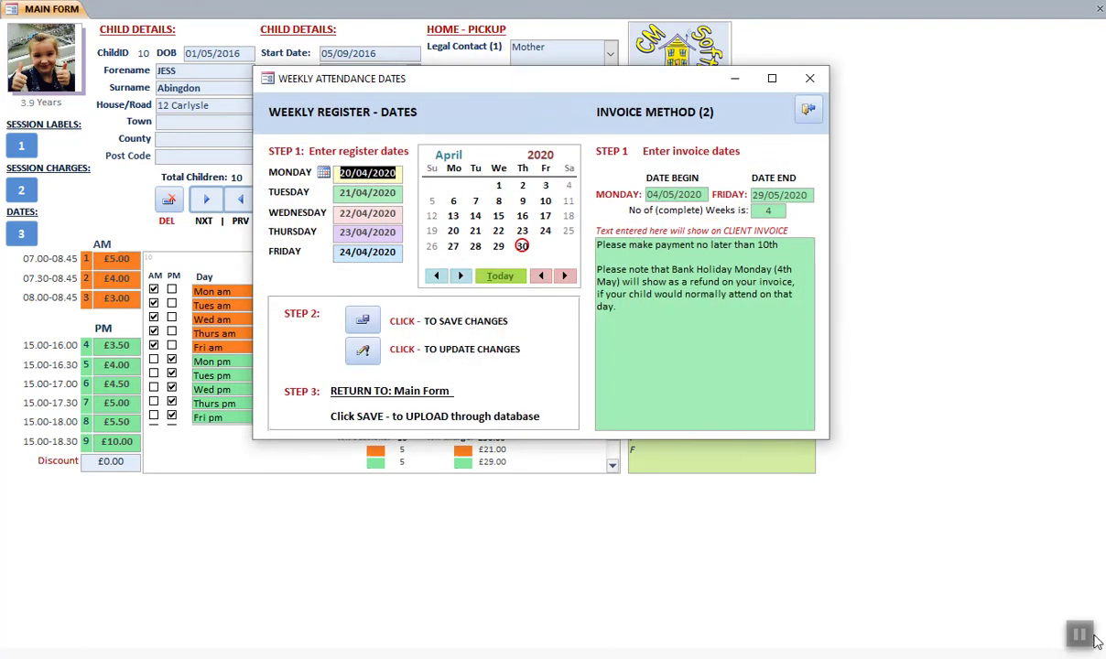
{"action": "left_click", "coordinate": [1080, 634]}
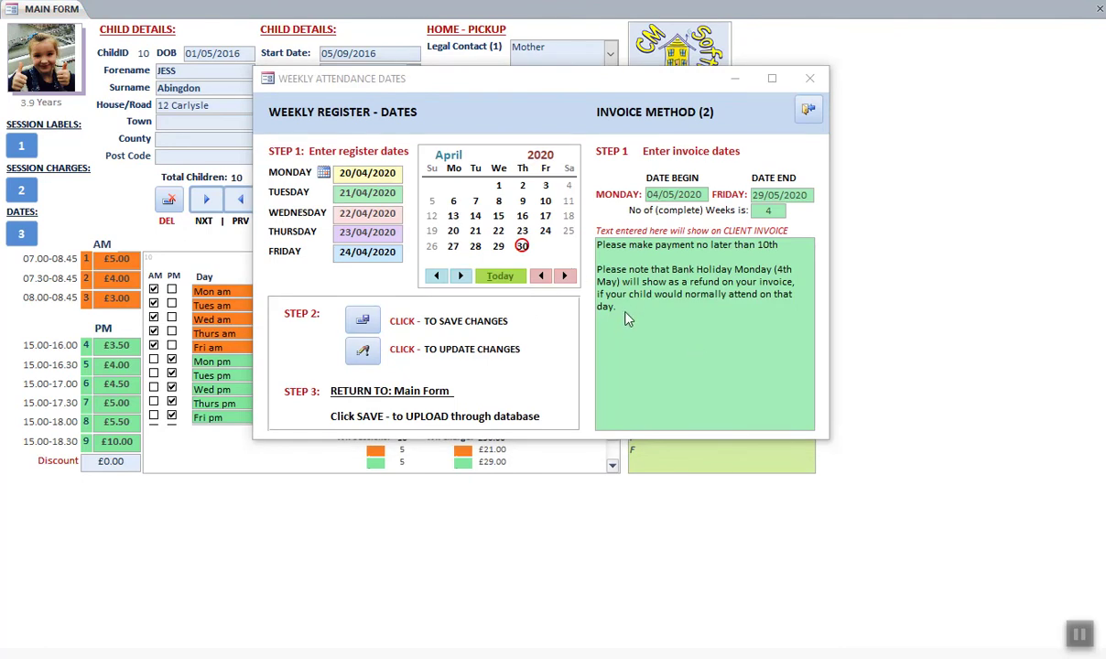
{"action": "left_click_drag", "start_coordinate": [628, 309], "coordinate": [594, 268]}
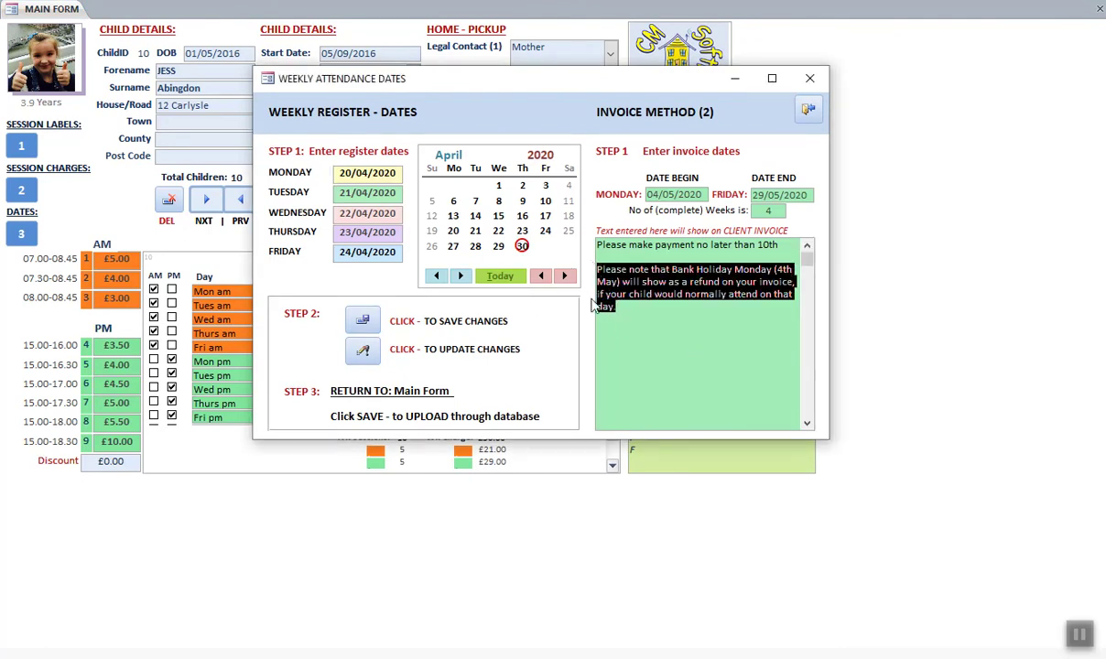
{"action": "key", "text": "Delete"}
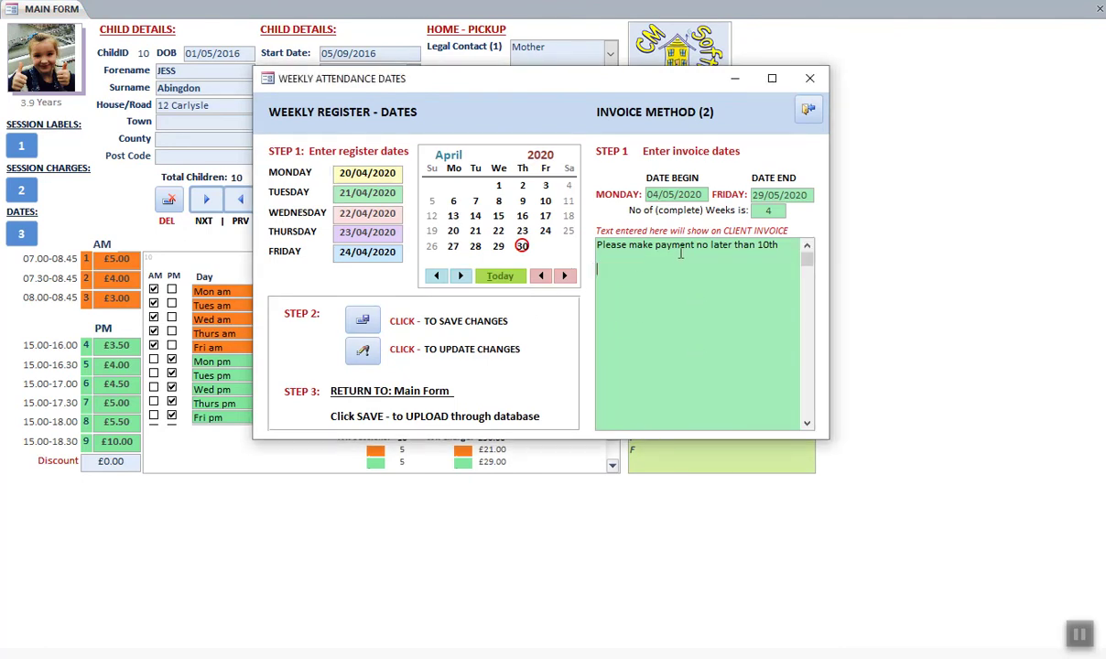
Step: Set the Method 2 invoice period to begin 01/06/2020 and end 26/06/2020
{"action": "left_click", "coordinate": [654, 193]}
{"action": "type", "text": "1"}
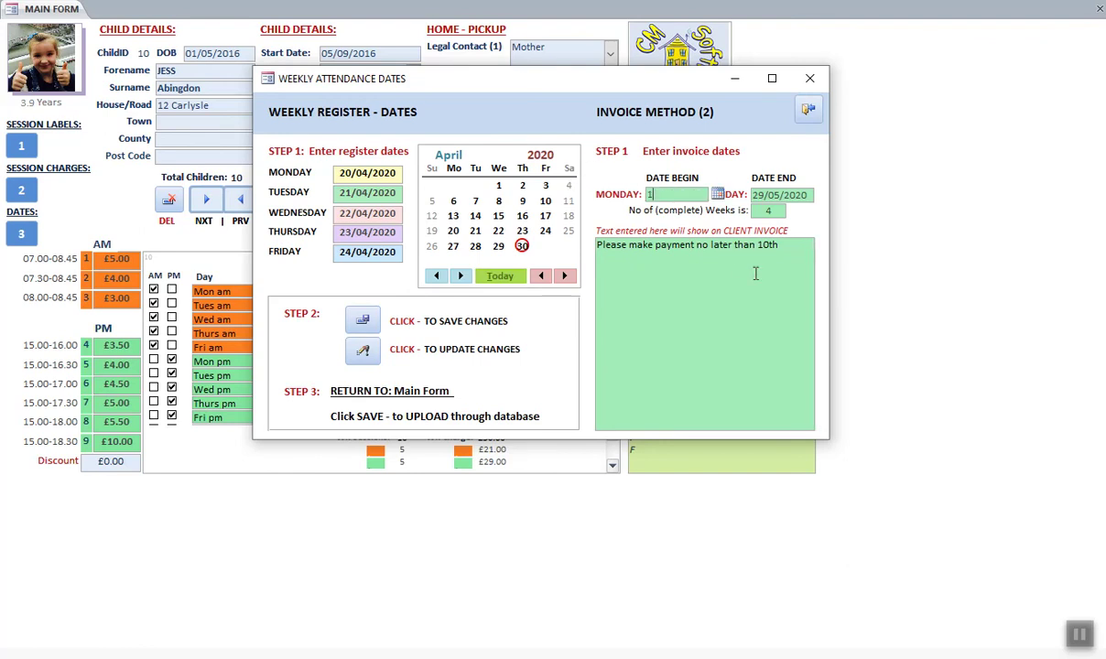
{"action": "type", "text": "/06"}
{"action": "key", "text": "Tab"}
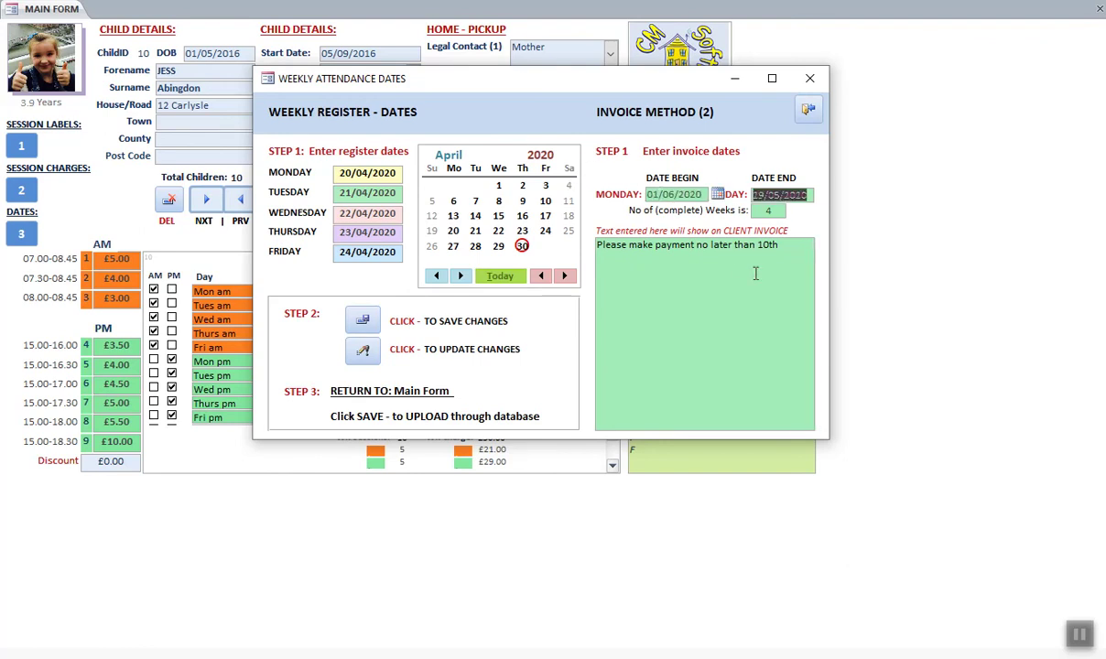
{"action": "type", "text": "26/6"}
{"action": "key", "text": "Tab"}
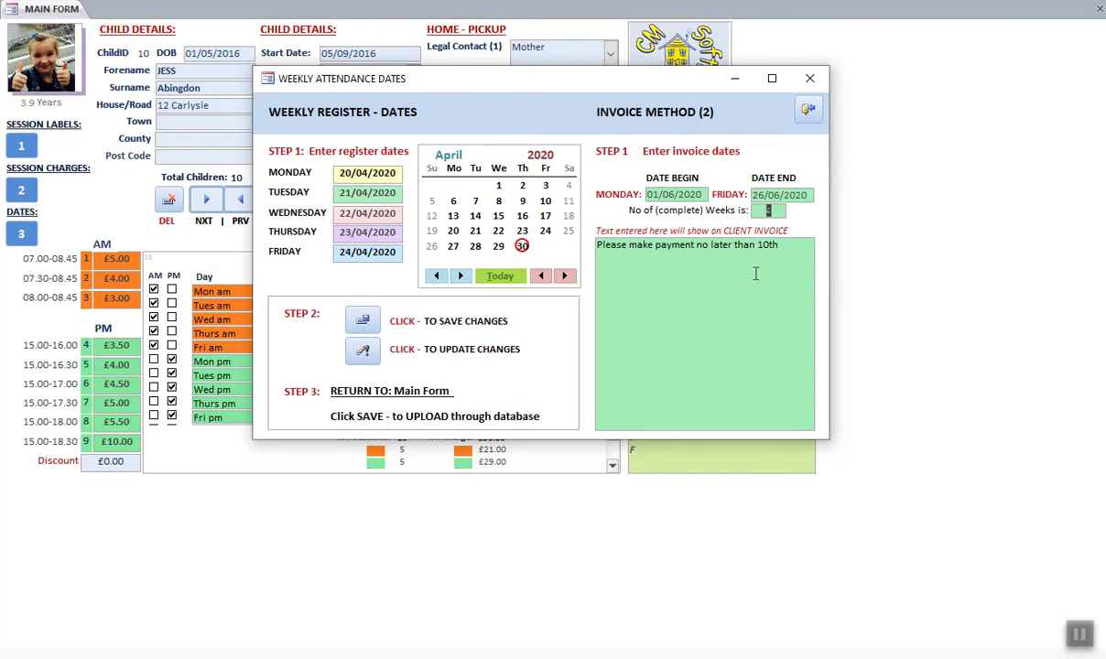
Step: Add a client invoice note explaining the 15th June to 19th June half term closure and that the 4 week period only charges for three
{"action": "left_click", "coordinate": [782, 244]}
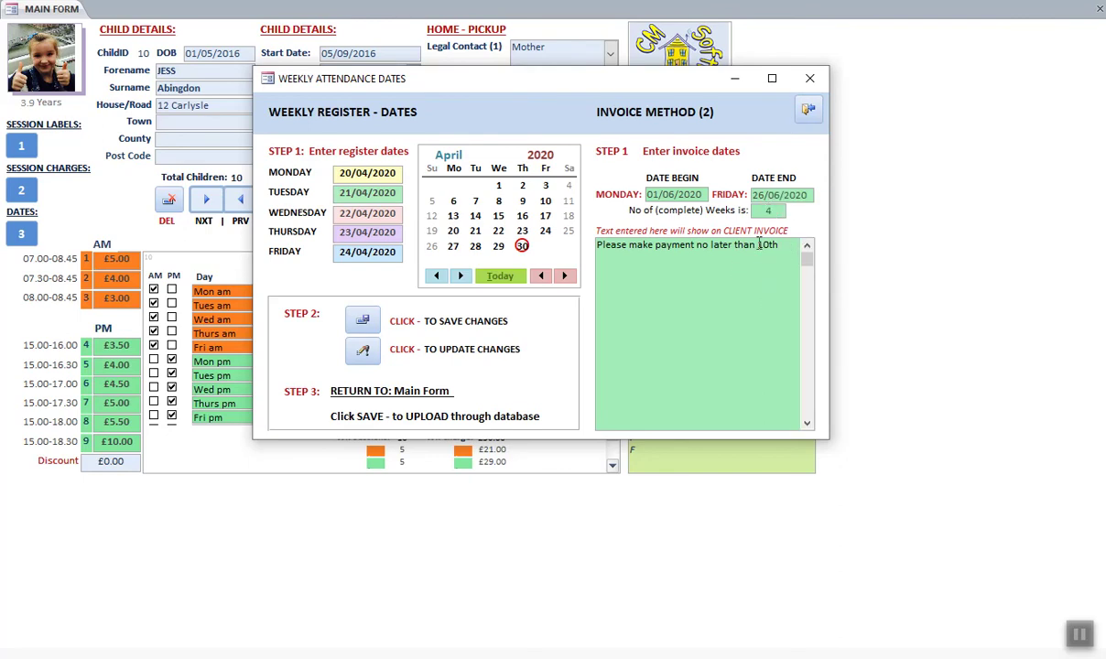
{"action": "type", "text": "Week commencing 15th June to 19th June we were closed due to it being half term.  So your invoice whilst showing a 4 week period, only charges you for three."}
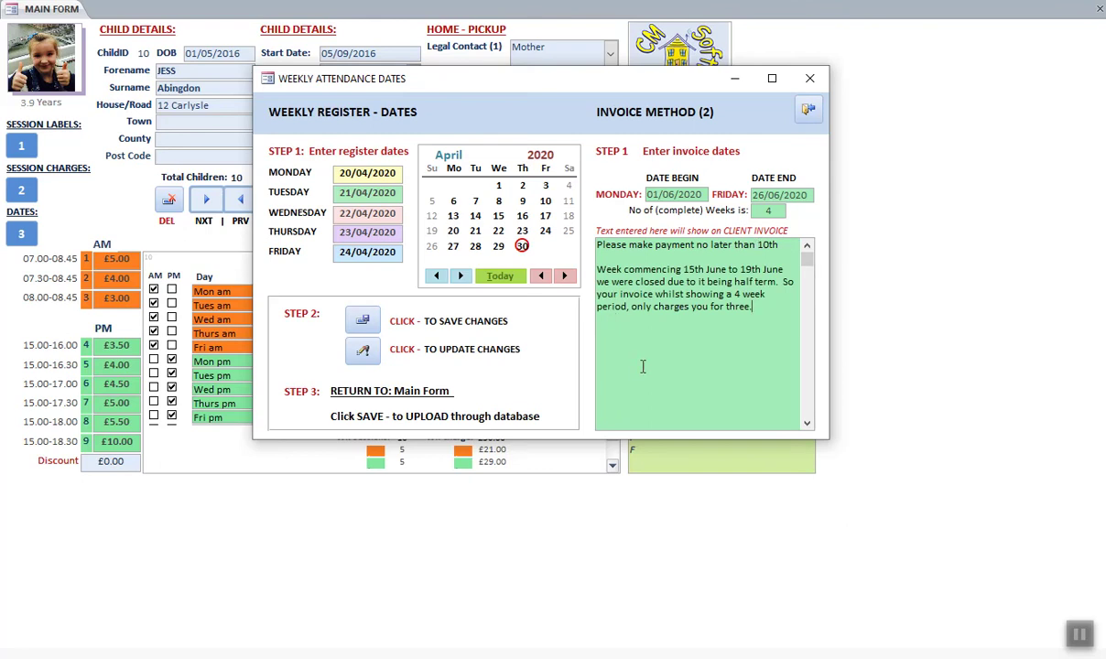
Step: Set the number of complete weeks to 3, then save and update the date changes
{"action": "left_click", "coordinate": [769, 209]}
{"action": "left_click", "coordinate": [675, 364]}
{"action": "left_click", "coordinate": [354, 316]}
{"action": "left_click", "coordinate": [366, 353]}
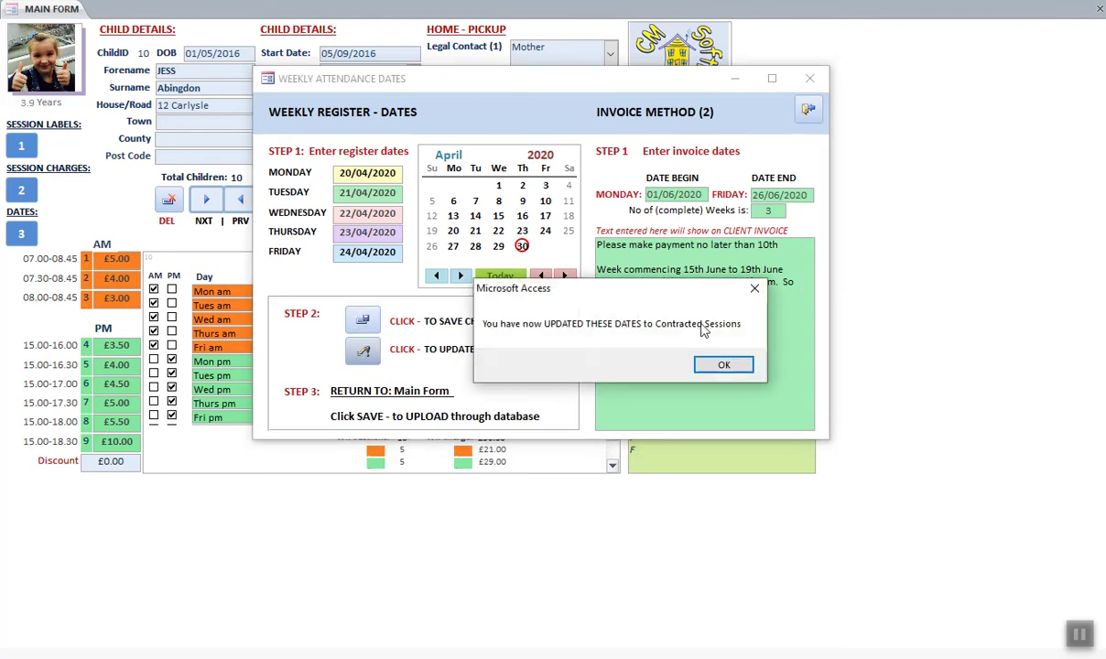
{"action": "left_click", "coordinate": [704, 363]}
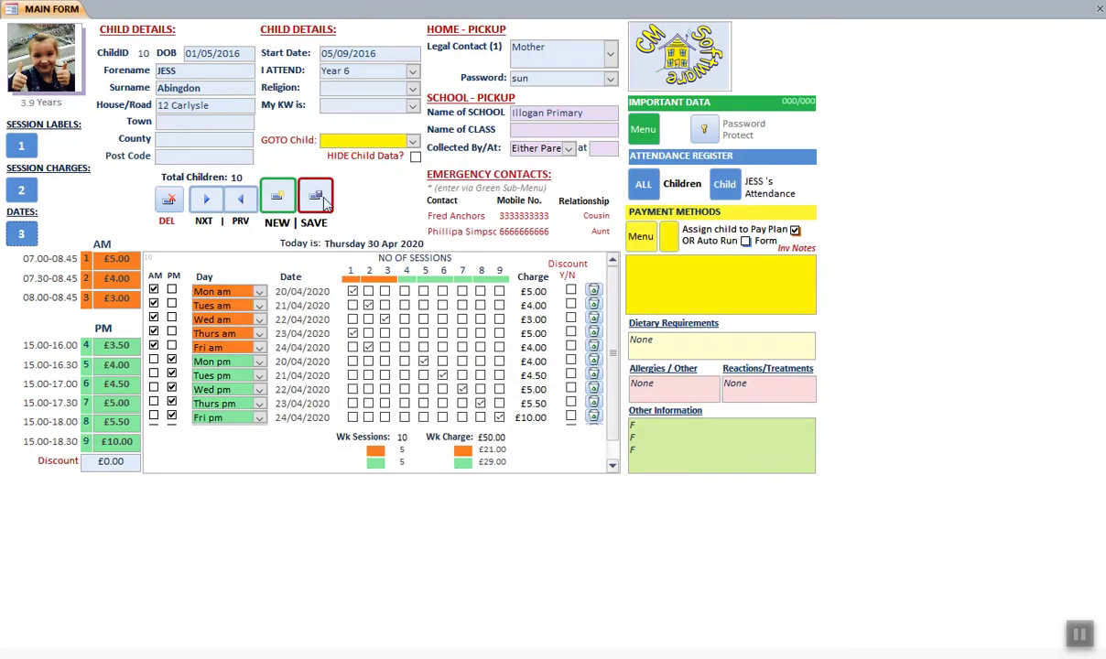
Step: Check the current Method 2 invoice run for outstanding unpaid invoices and close the data entry form
{"action": "left_click", "coordinate": [639, 236]}
{"action": "left_click", "coordinate": [589, 220]}
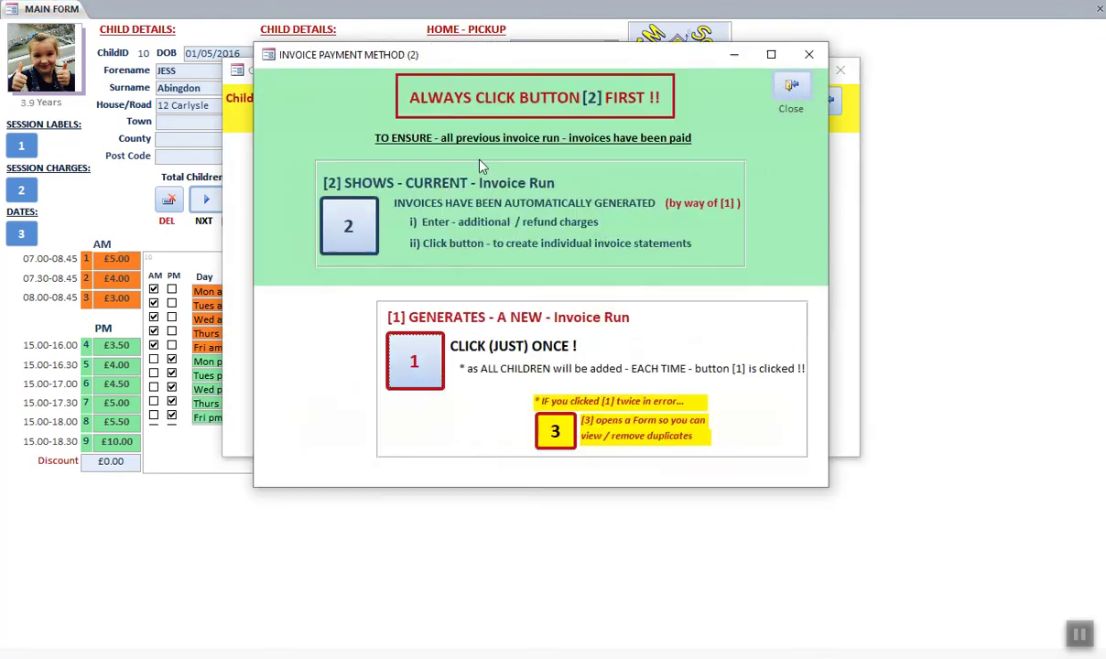
{"action": "left_click", "coordinate": [348, 220]}
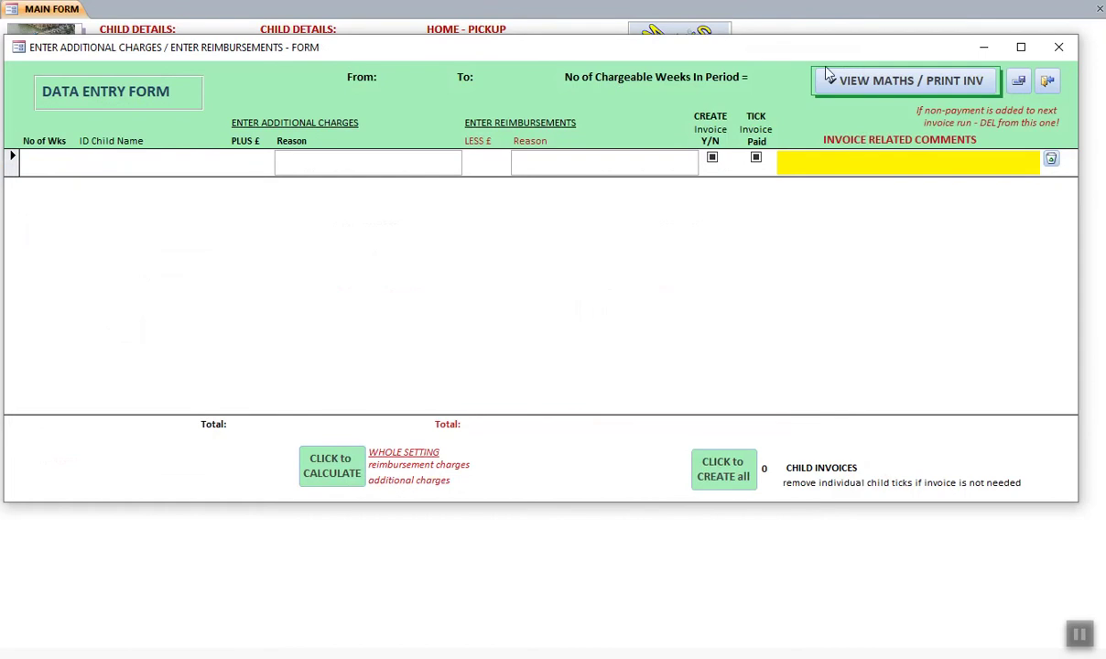
{"action": "left_click", "coordinate": [1049, 81]}
Step: Generate a new Method 2 invoice run for June, open it and create all eight child invoices
{"action": "left_click", "coordinate": [585, 209]}
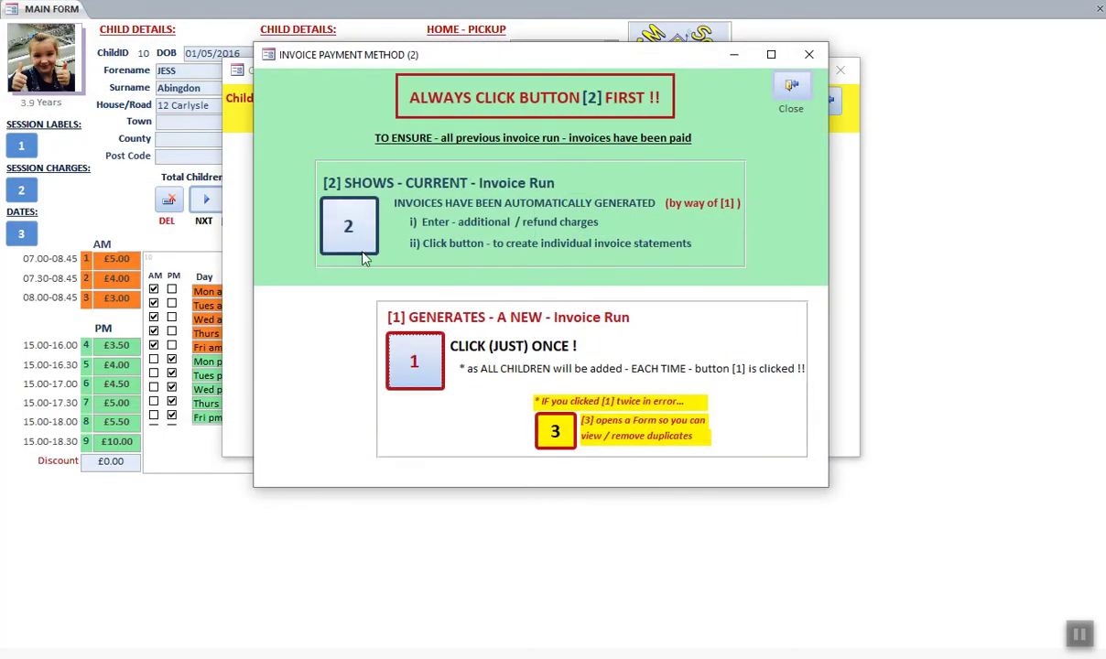
{"action": "left_click", "coordinate": [356, 224]}
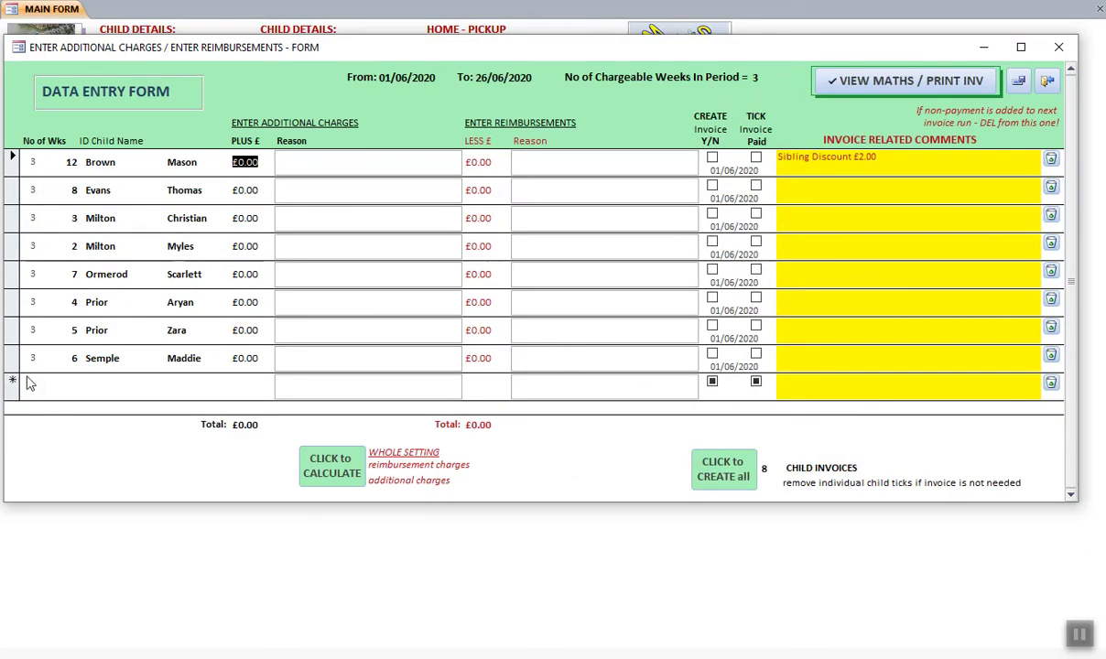
{"action": "left_click", "coordinate": [719, 470]}
Step: Mark all eight children's June invoices as paid and close the data entry and finance forms
{"action": "left_click", "coordinate": [759, 160]}
{"action": "left_click", "coordinate": [757, 188]}
{"action": "left_click", "coordinate": [756, 215]}
{"action": "left_click", "coordinate": [756, 242]}
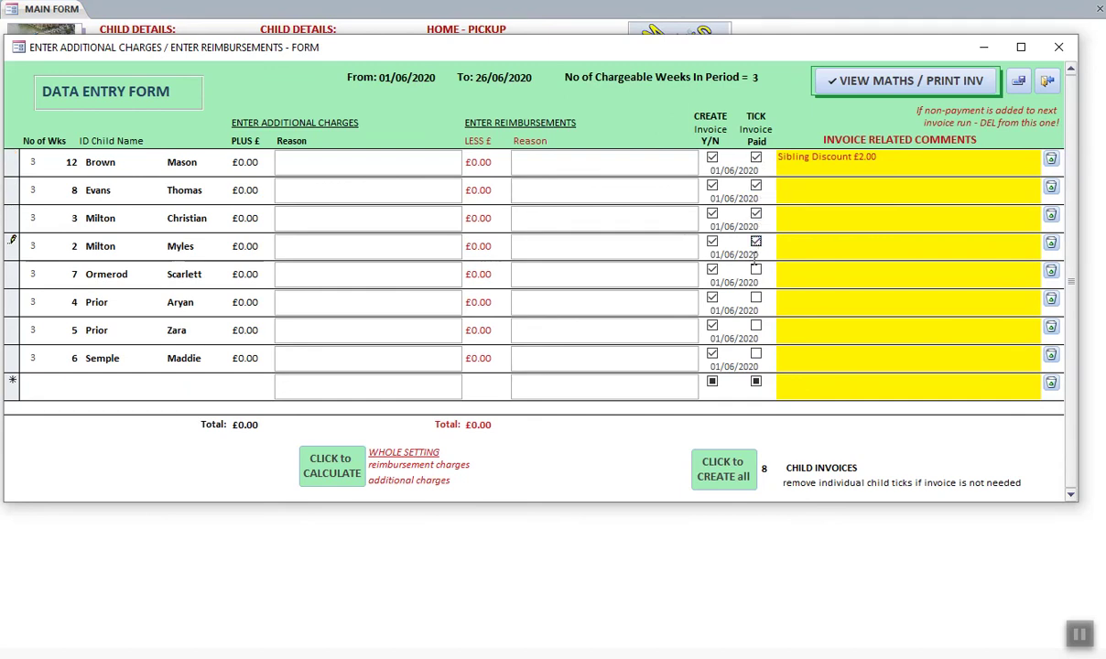
{"action": "left_click", "coordinate": [756, 270]}
{"action": "left_click", "coordinate": [756, 298]}
{"action": "left_click", "coordinate": [756, 327]}
{"action": "left_click", "coordinate": [757, 355]}
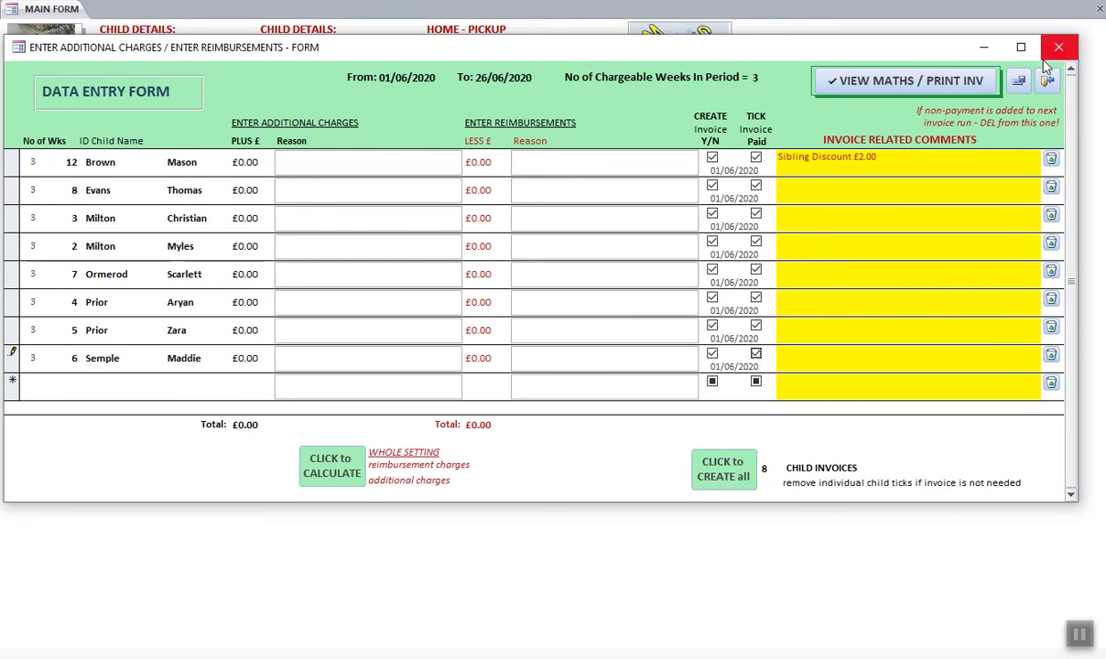
{"action": "left_click", "coordinate": [1020, 81]}
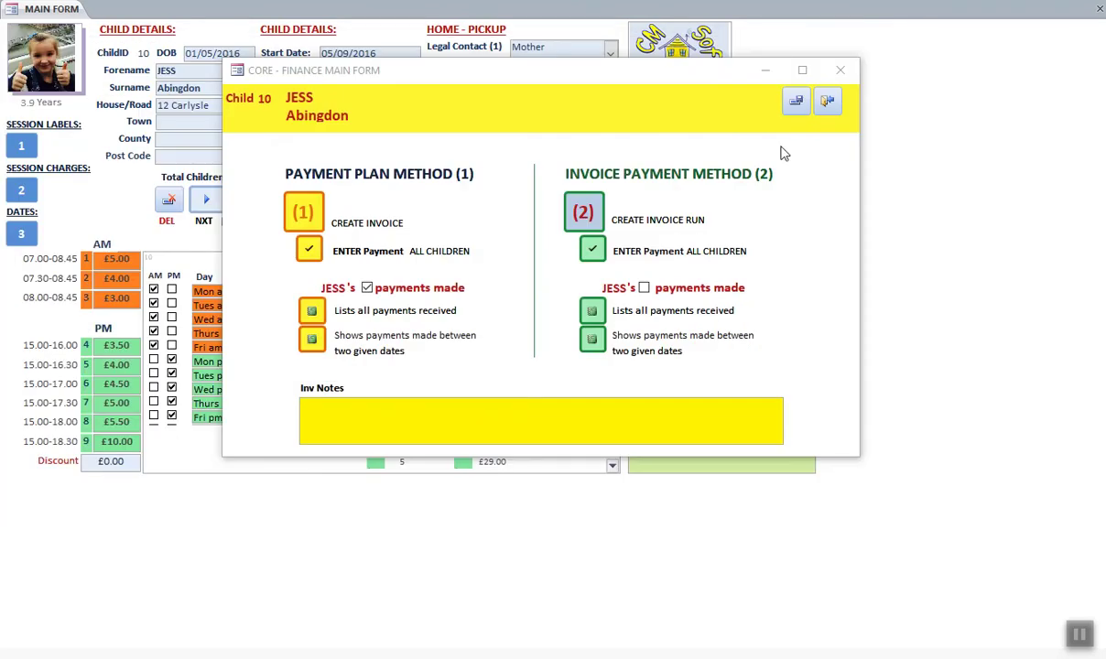
{"action": "left_click", "coordinate": [840, 70]}
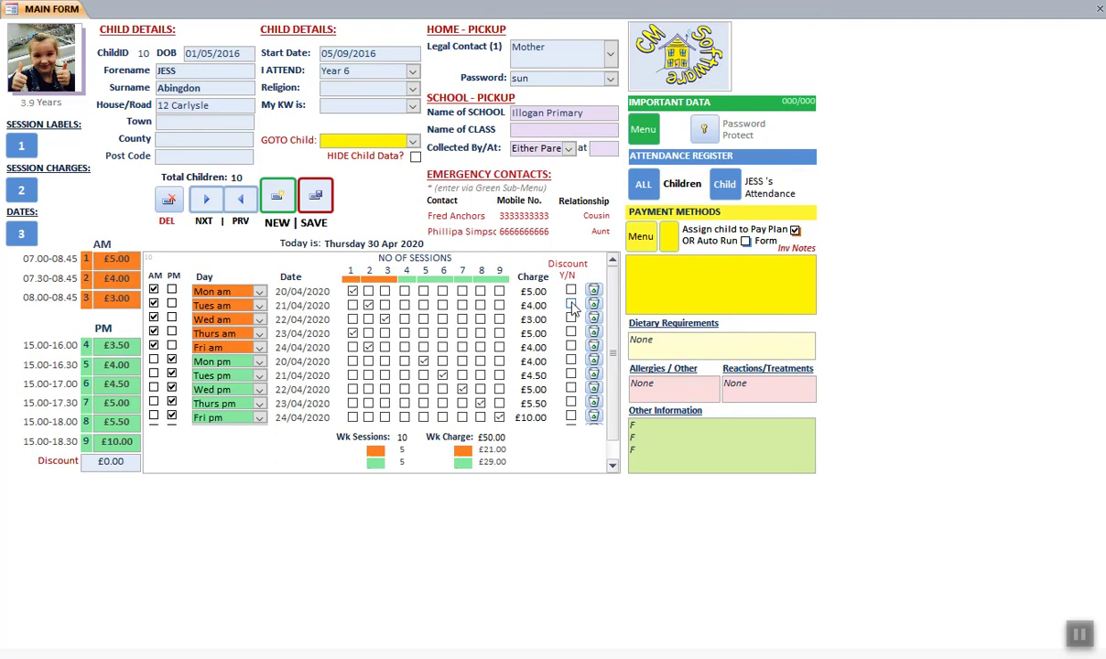
Step: Open the weekly attendance dates and set the Method 2 invoice period to begin 29/06/2020 and end 21/07/2020
{"action": "left_click", "coordinate": [22, 233]}
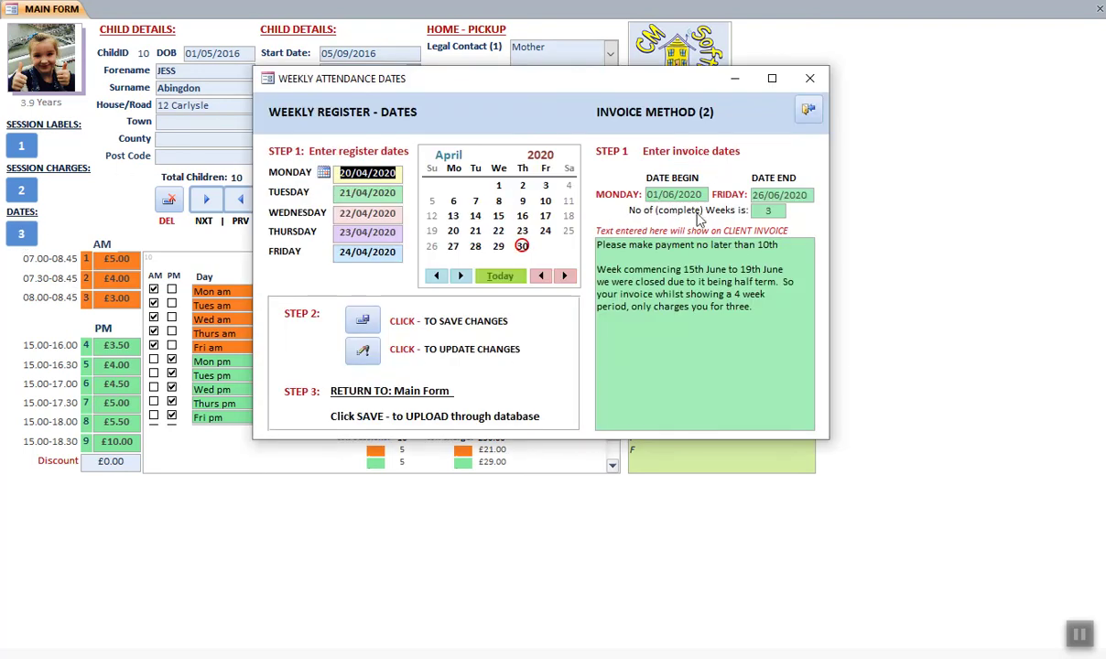
{"action": "left_click", "coordinate": [707, 194]}
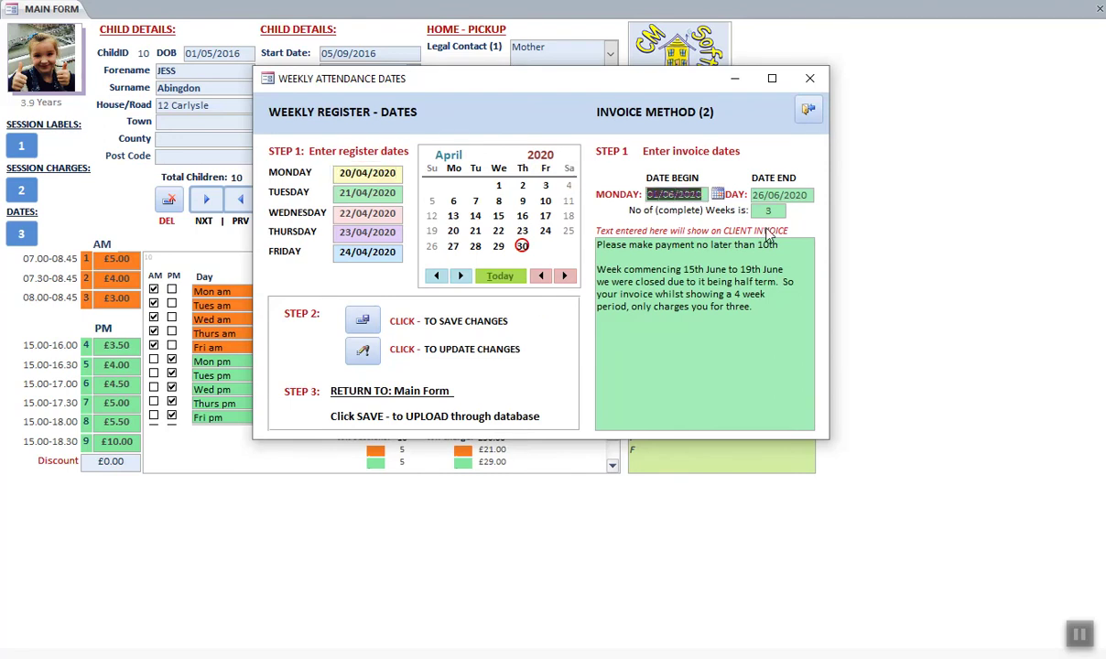
{"action": "type", "text": "29/6"}
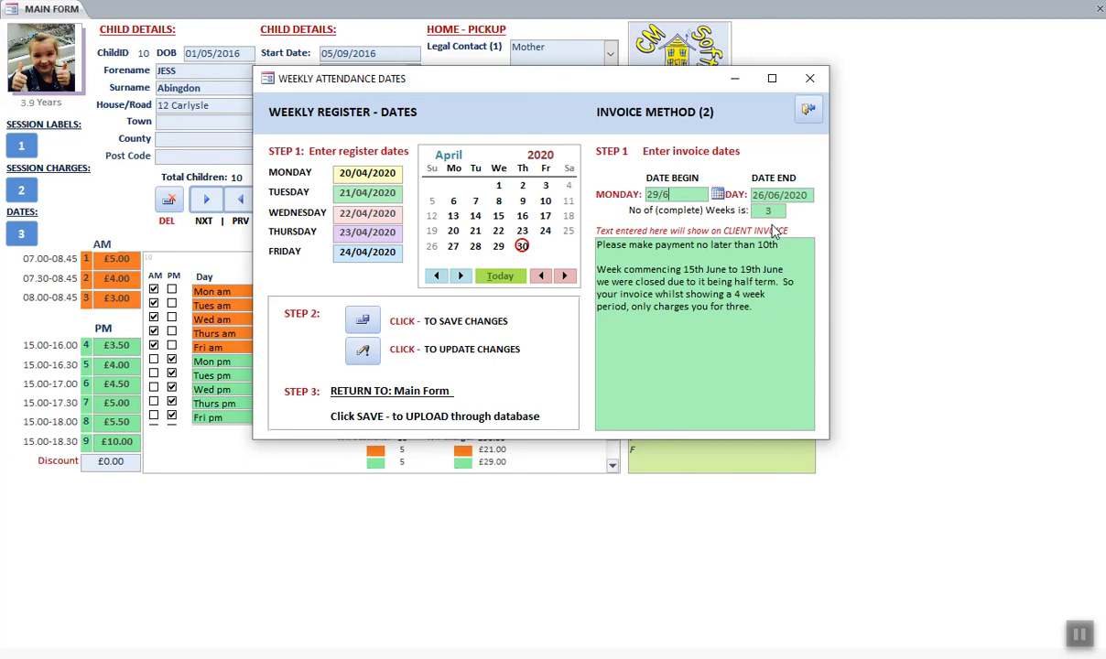
{"action": "key", "text": "Tab"}
{"action": "type", "text": "2"}
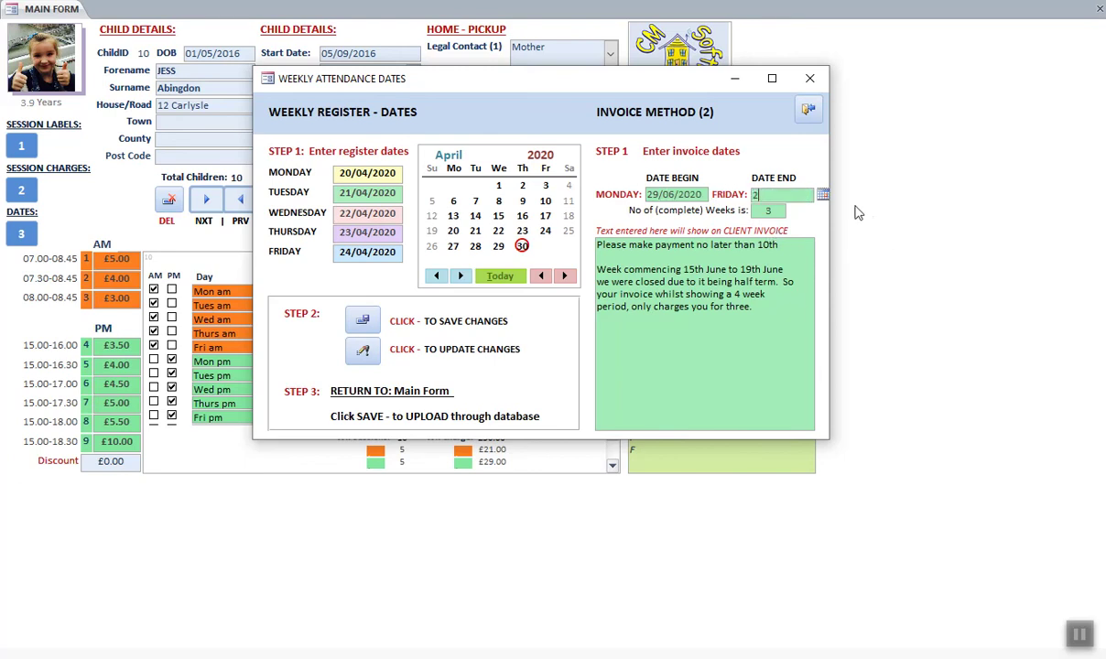
{"action": "type", "text": "1/07"}
{"action": "key", "text": "Tab"}
{"action": "left_click", "coordinate": [809, 195]}
{"action": "left_click", "coordinate": [823, 195]}
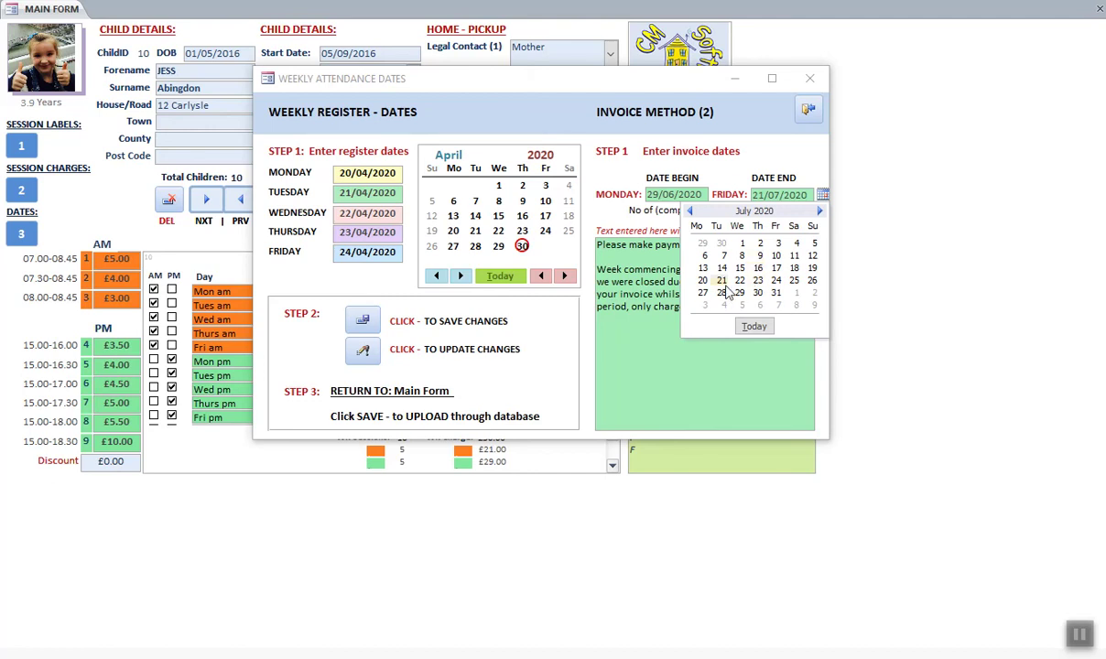
{"action": "left_click", "coordinate": [638, 369]}
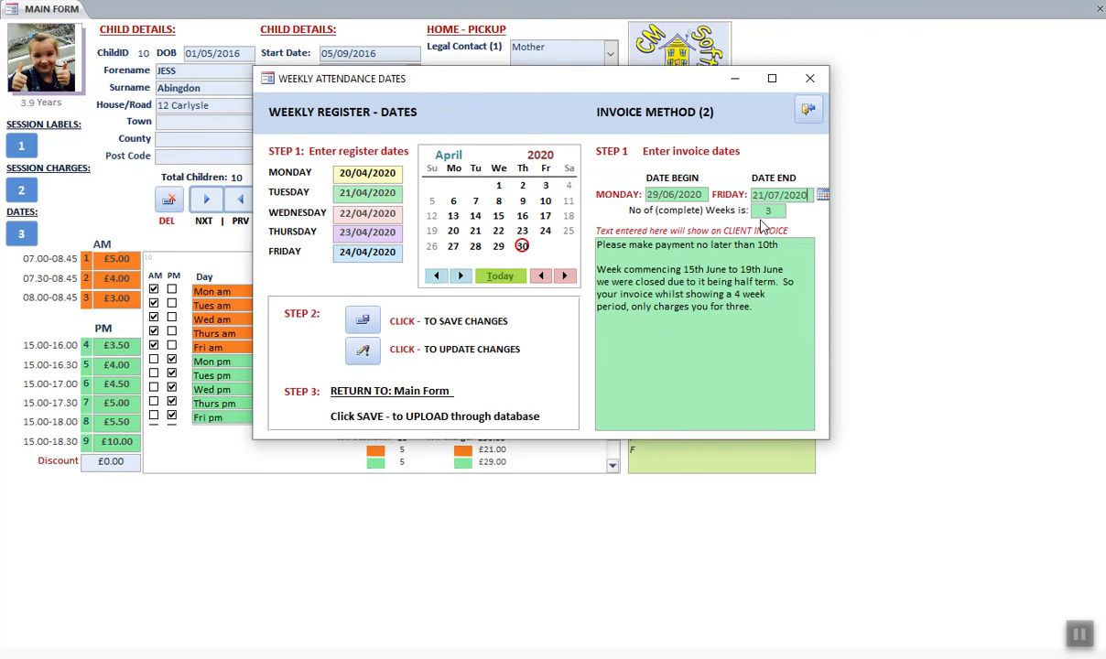
Step: Replace the closure note with one saying the invoice covers 3 weeks and 2 days, shown as 3 complete weeks plus an additional charge for the two days
{"action": "left_click_drag", "start_coordinate": [760, 306], "coordinate": [549, 256]}
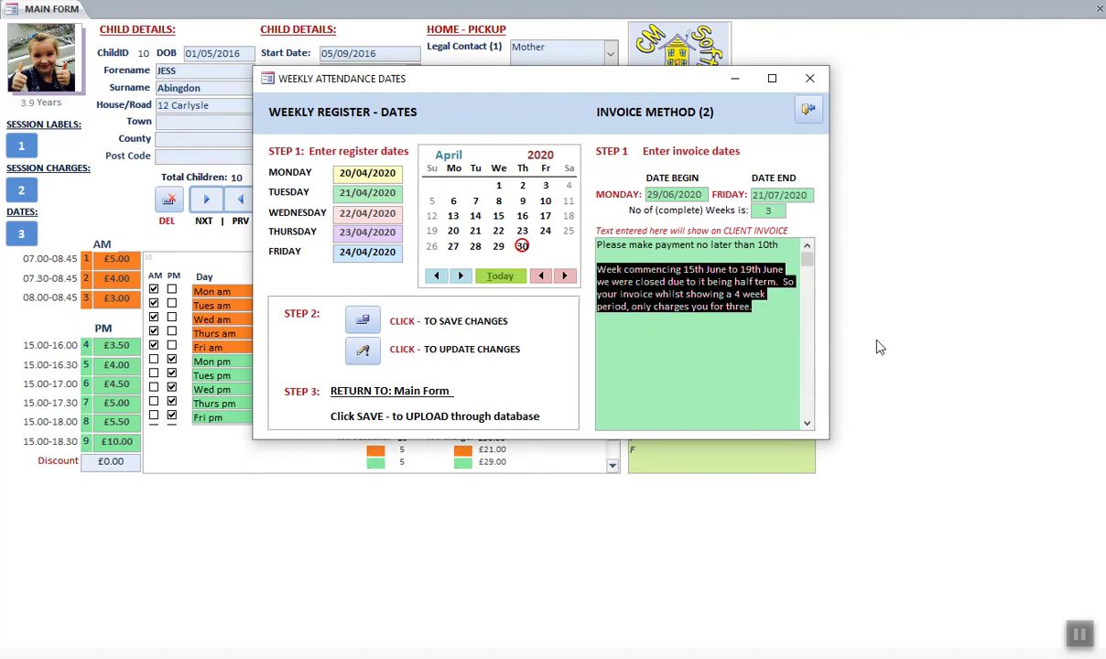
{"action": "type", "text": "This invoice is for 3 weeks and 2 days.  It will show on your invoice as 3 complete weeks and then an additional charge for the two days."}
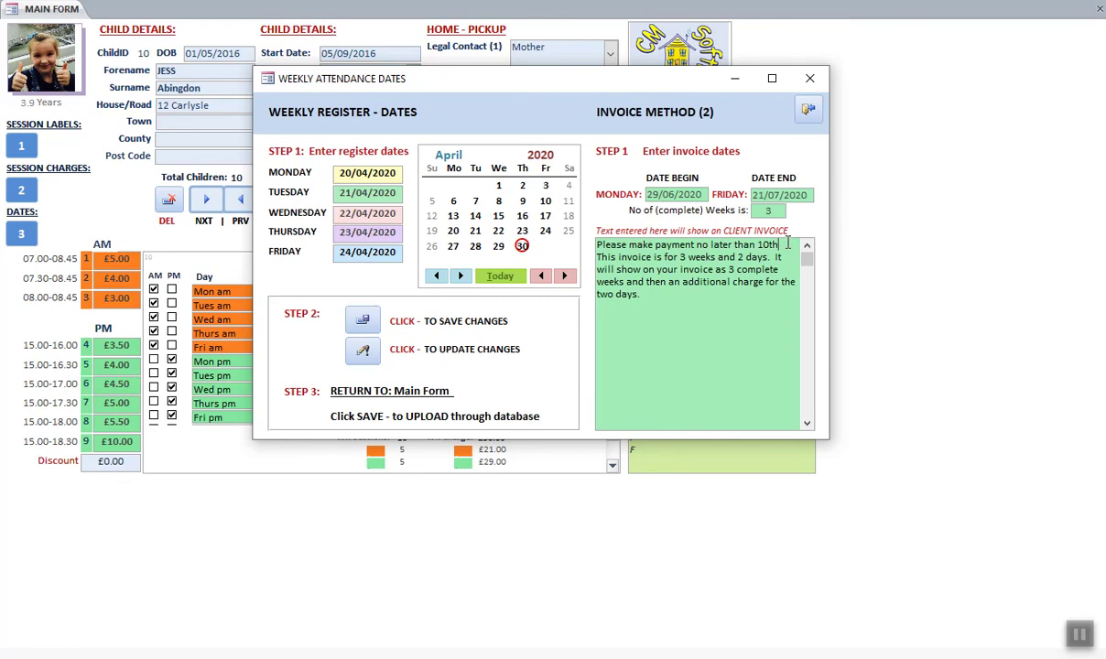
{"action": "key", "text": "Return"}
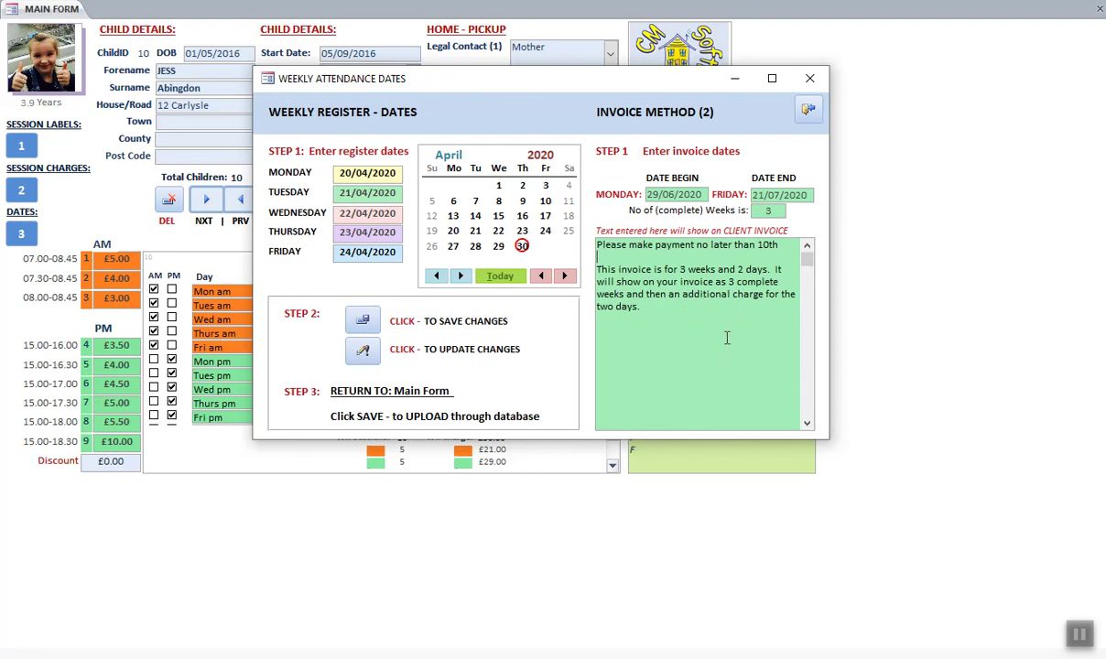
Step: Save the changed invoice dates and client text and update them to the contracted sessions
{"action": "left_click", "coordinate": [365, 321]}
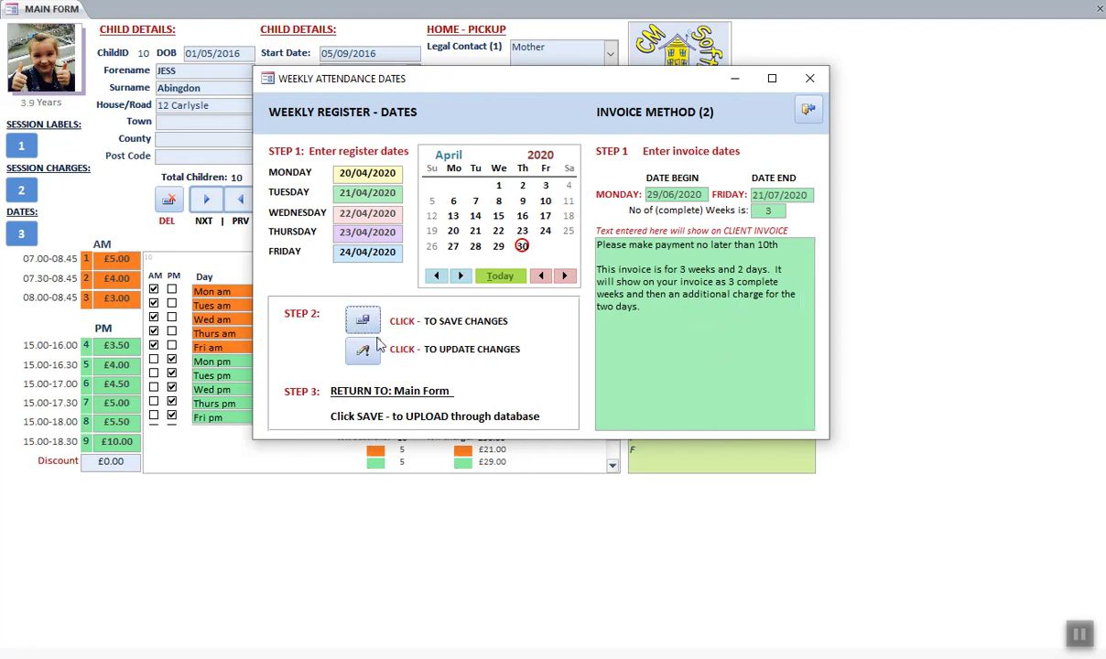
{"action": "left_click", "coordinate": [361, 355]}
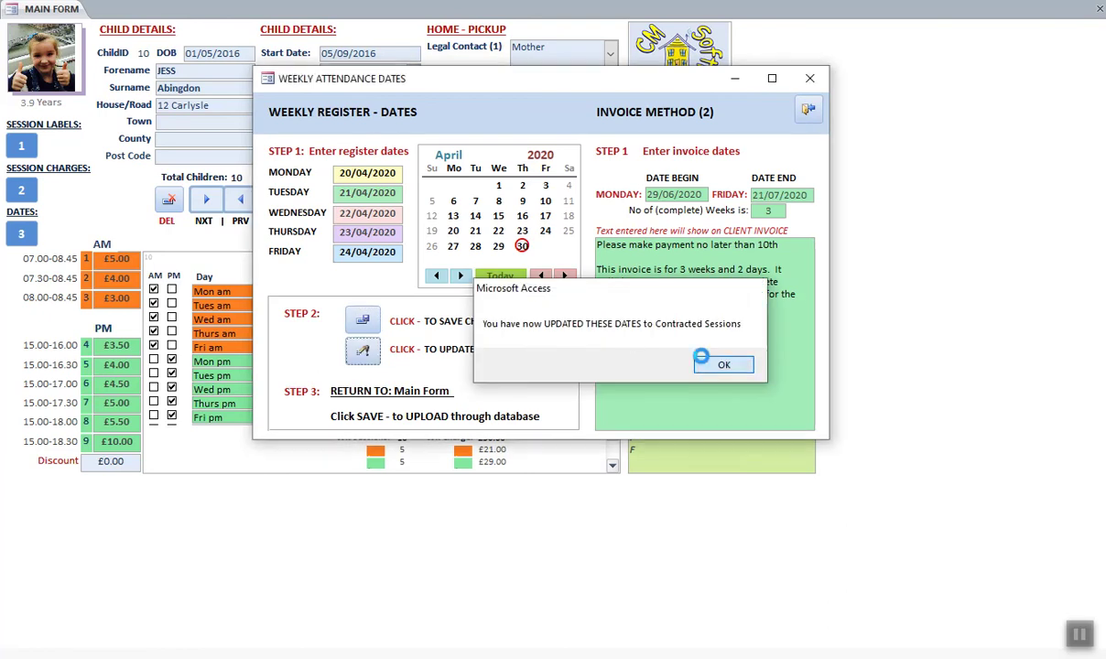
{"action": "left_click", "coordinate": [701, 357]}
Step: Open the finance form, check the current Method 2 invoice run for outstanding invoices and close the data entry form
{"action": "left_click", "coordinate": [680, 186]}
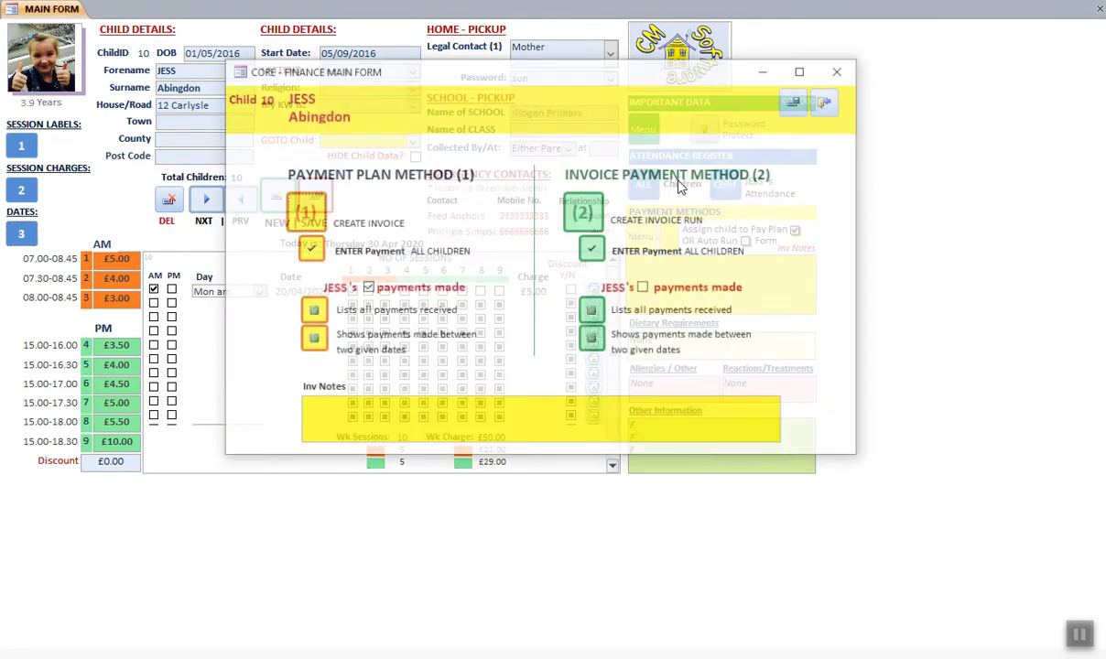
{"action": "left_click", "coordinate": [583, 212]}
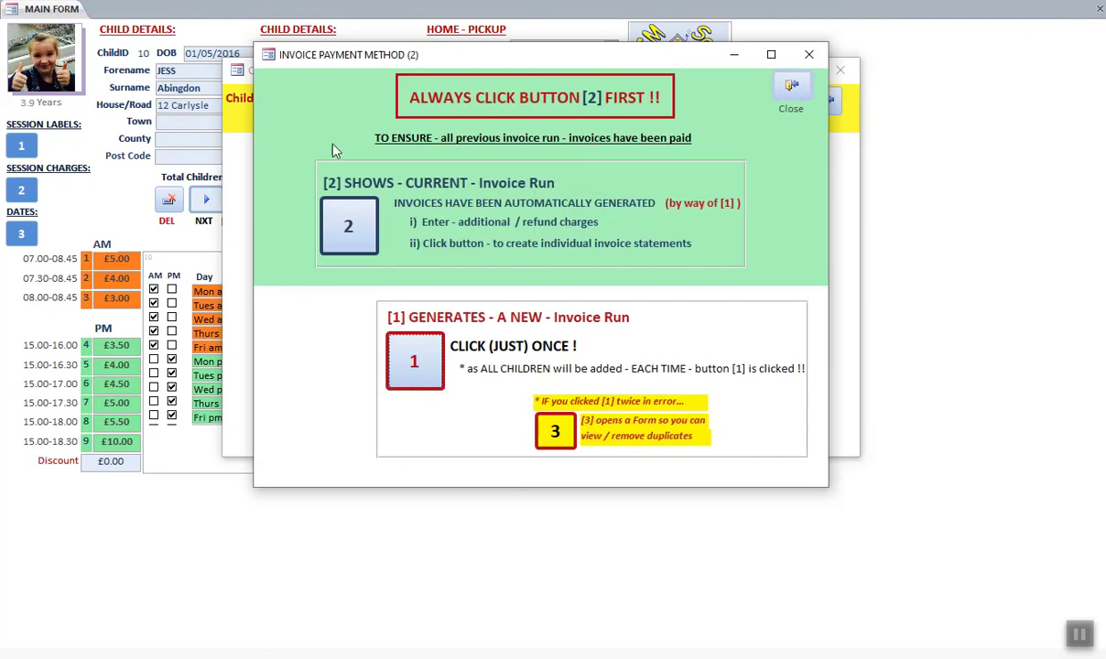
{"action": "left_click", "coordinate": [351, 228]}
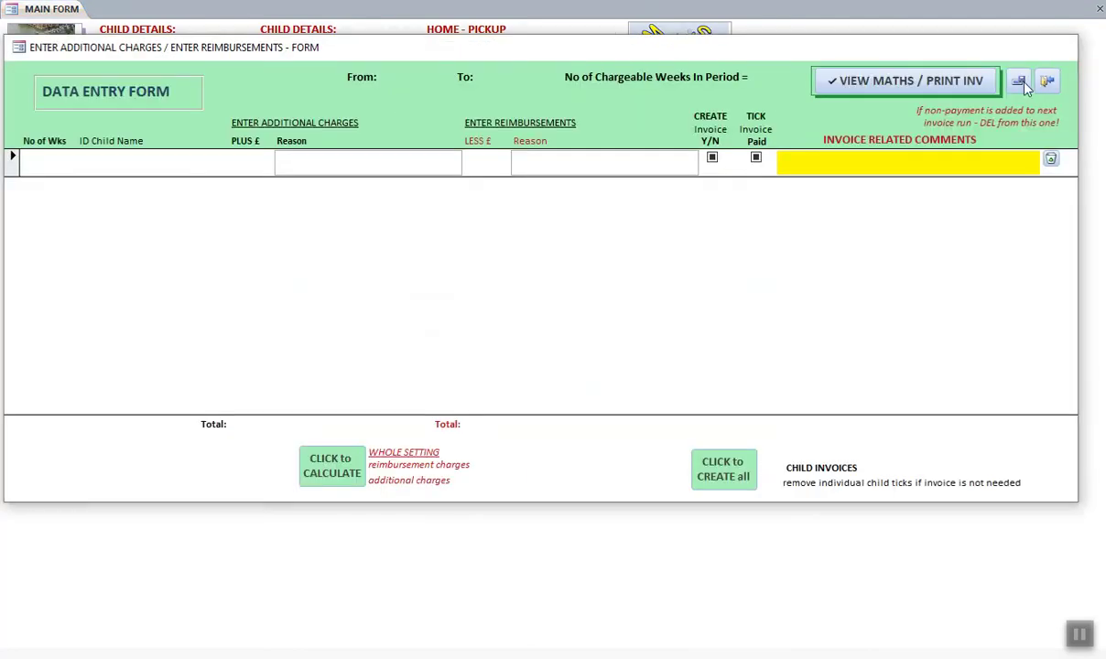
{"action": "left_click", "coordinate": [1046, 82]}
Step: Generate a new Method 2 invoice run for 29/06/2020 to 21/07/2020, open it and create all eight child invoices
{"action": "left_click", "coordinate": [580, 209]}
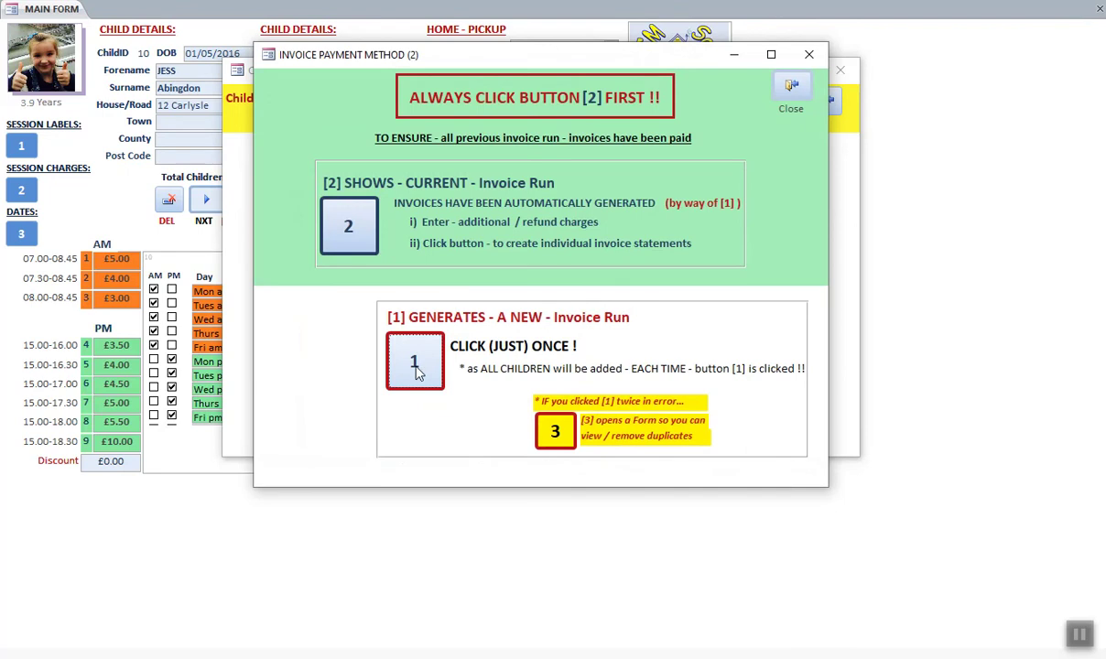
{"action": "left_click", "coordinate": [366, 234]}
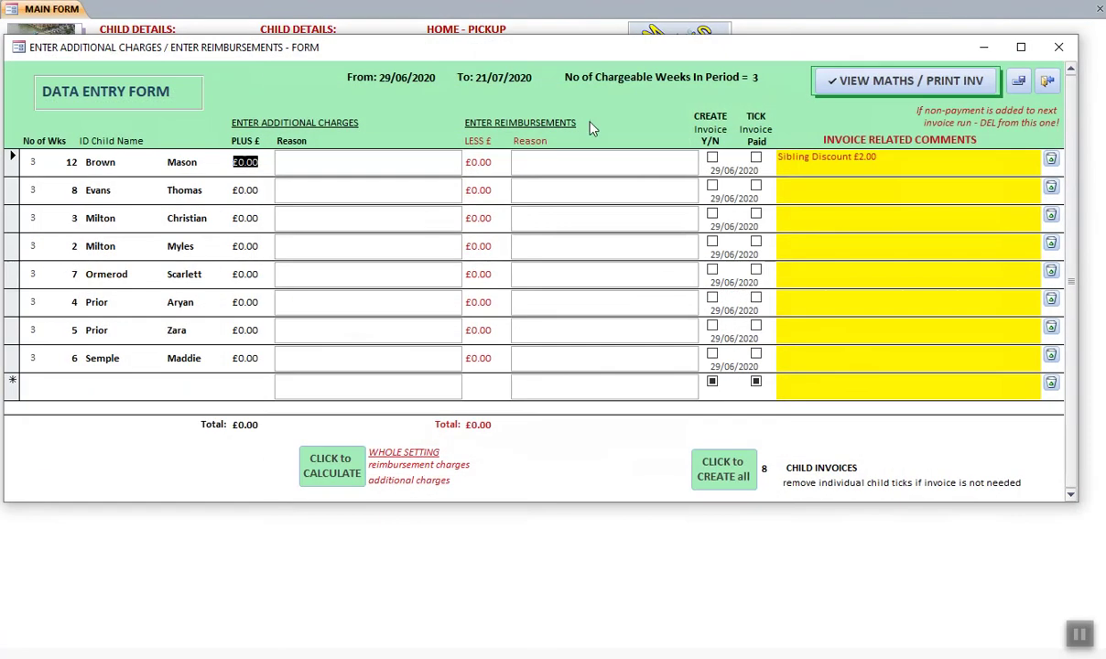
{"action": "left_click", "coordinate": [723, 474]}
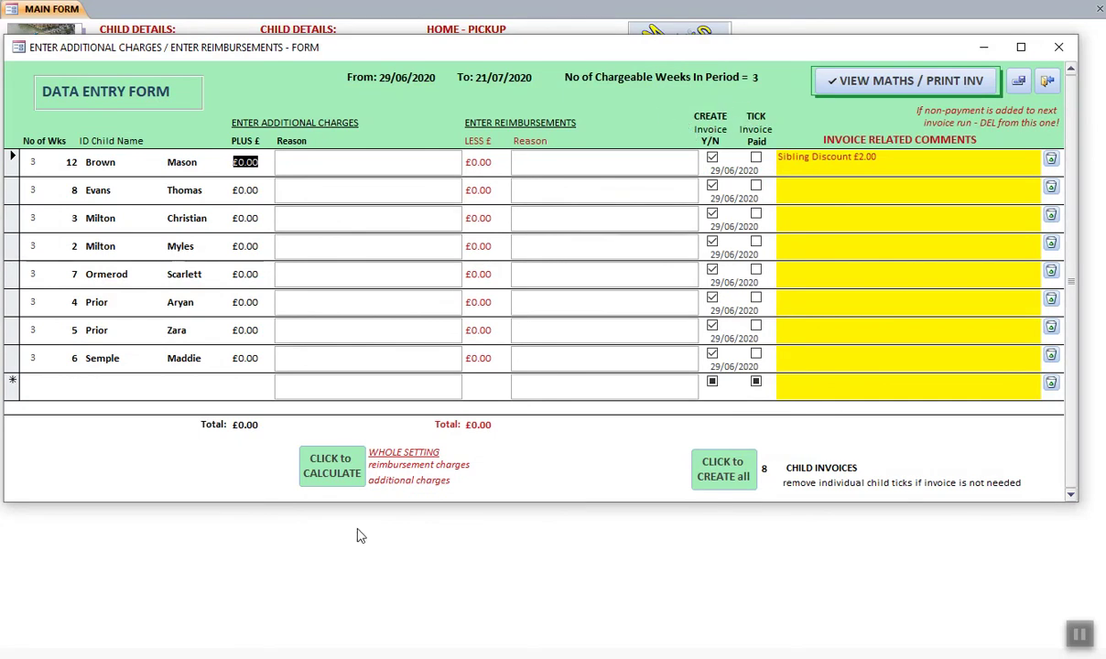
Step: Open the whole-setting charge calculator and choose the Mon AM, Tues AM, Mon PM and Tues PM sessions
{"action": "left_click", "coordinate": [337, 474]}
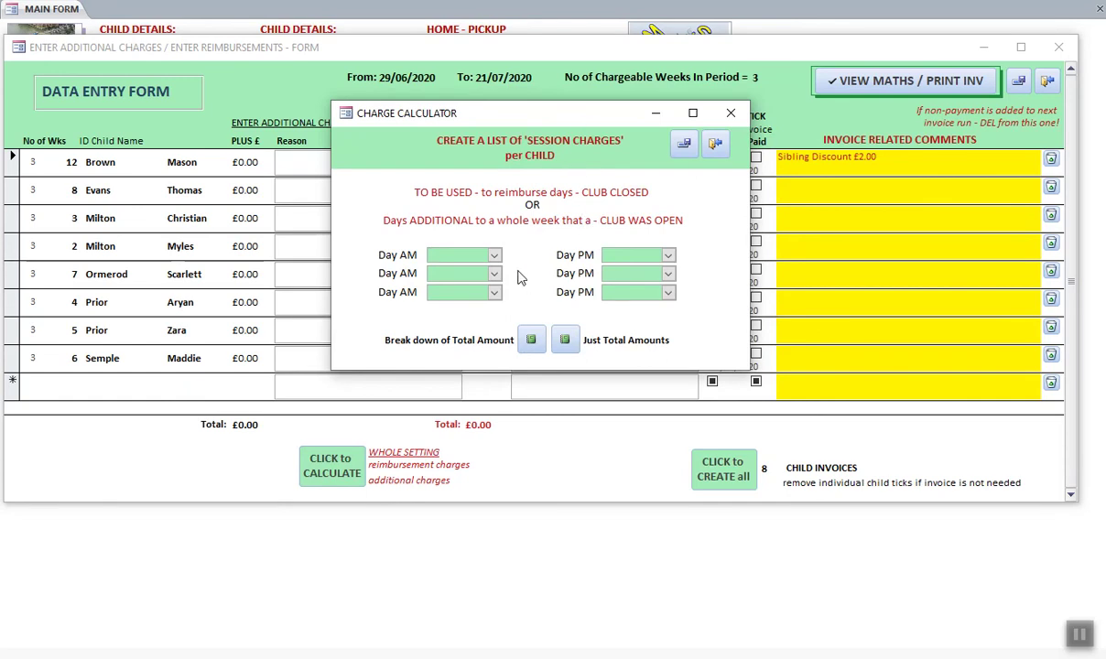
{"action": "type", "text": "mon"}
{"action": "key", "text": "Tab"}
{"action": "type", "text": "tu"}
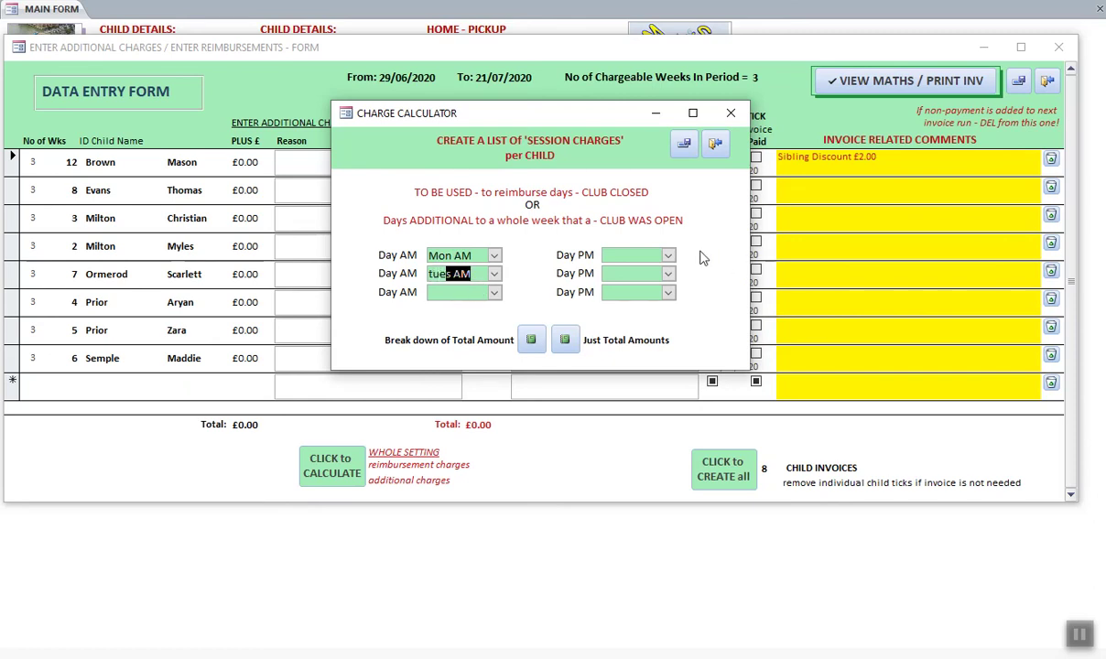
{"action": "left_click", "coordinate": [629, 259]}
{"action": "type", "text": "mon PM"}
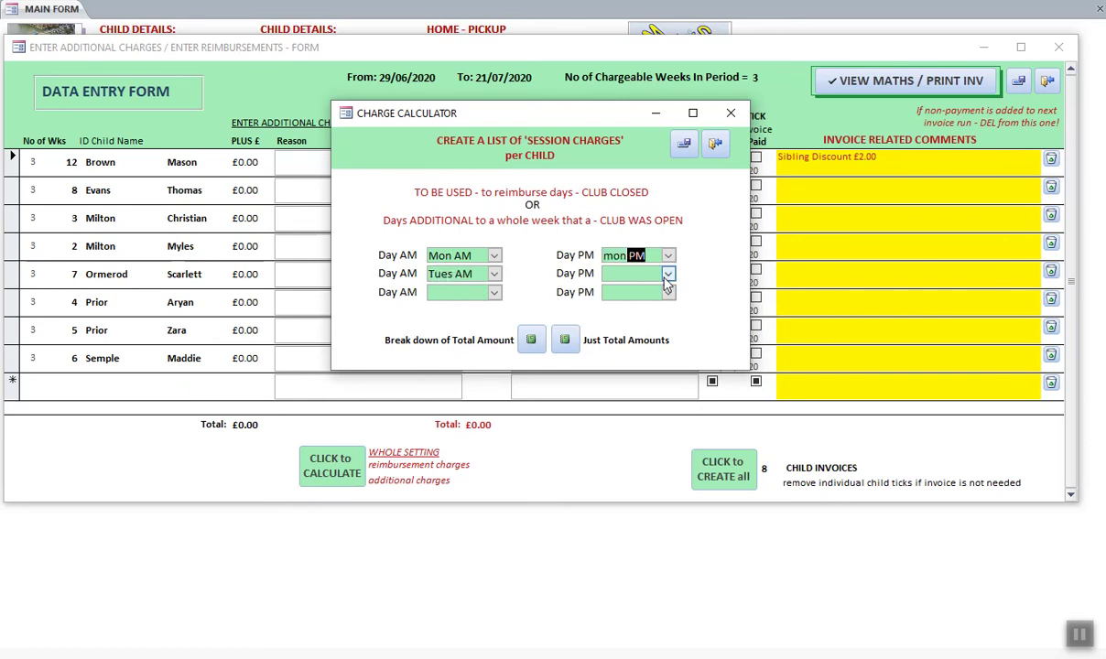
{"action": "key", "text": "Tab"}
{"action": "type", "text": "tue"}
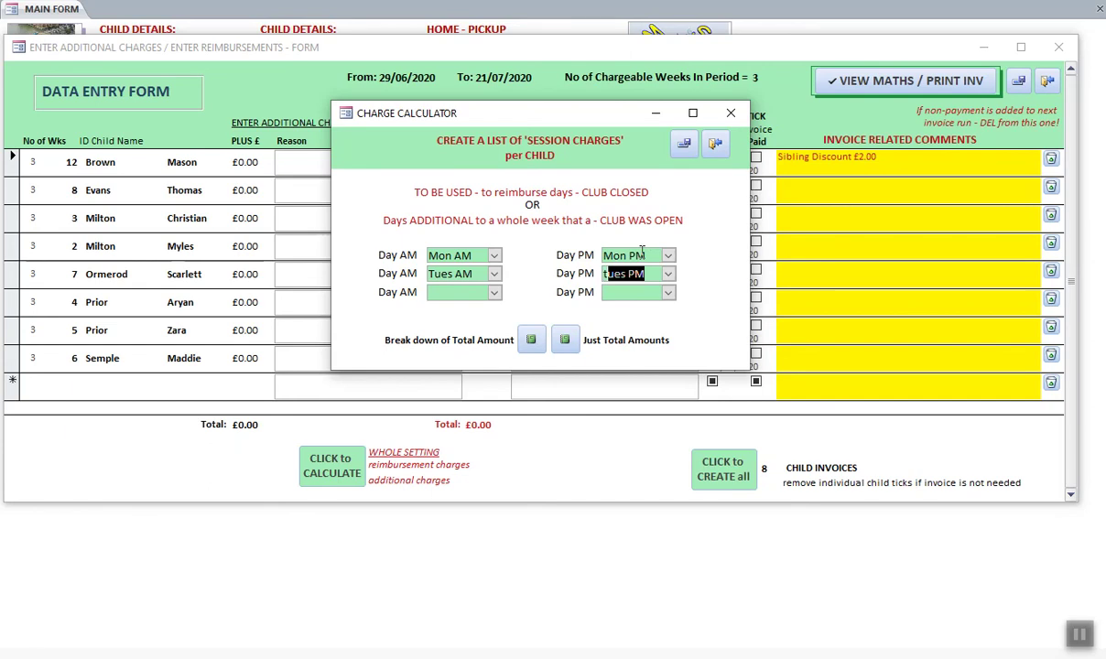
Step: Review the per-child breakdown of the Monday and Tuesday session charges and close it
{"action": "left_click", "coordinate": [531, 340]}
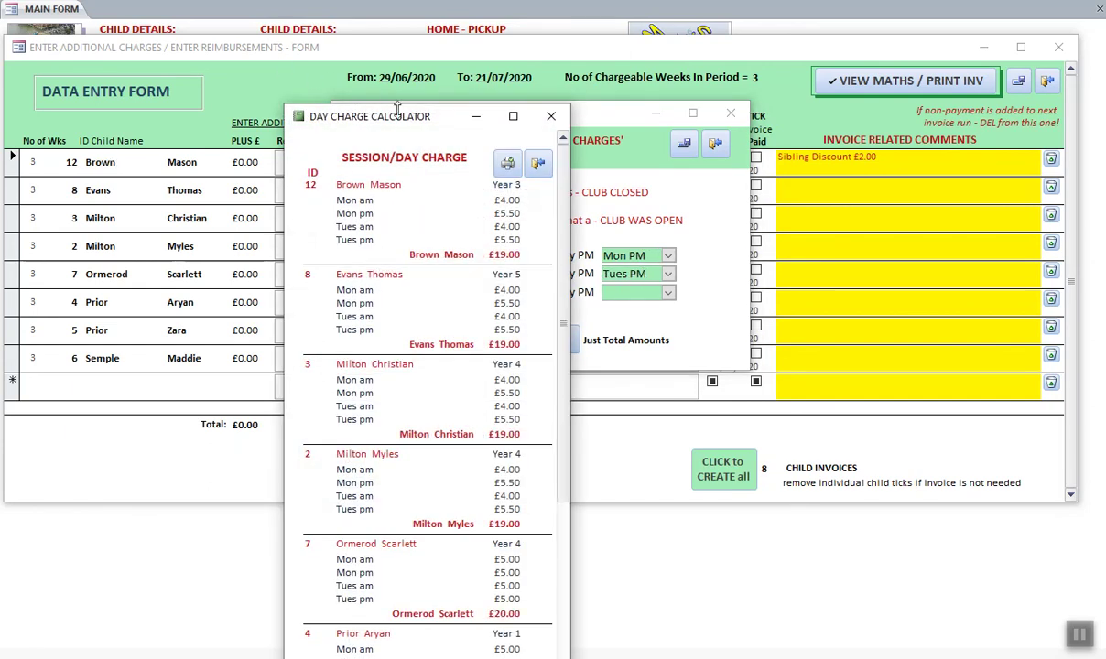
{"action": "left_click_drag", "start_coordinate": [410, 114], "coordinate": [169, 27]}
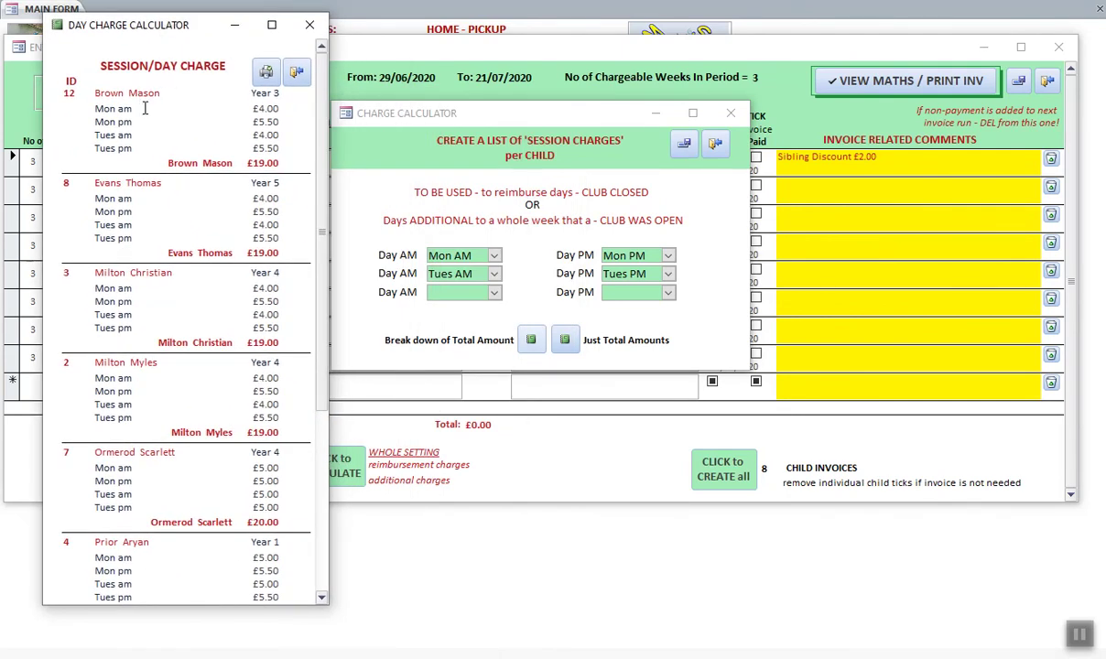
{"action": "left_click", "coordinate": [298, 75]}
Step: List just the total day charges per child, close the calculator and place the list beside the data entry form
{"action": "left_click", "coordinate": [531, 340]}
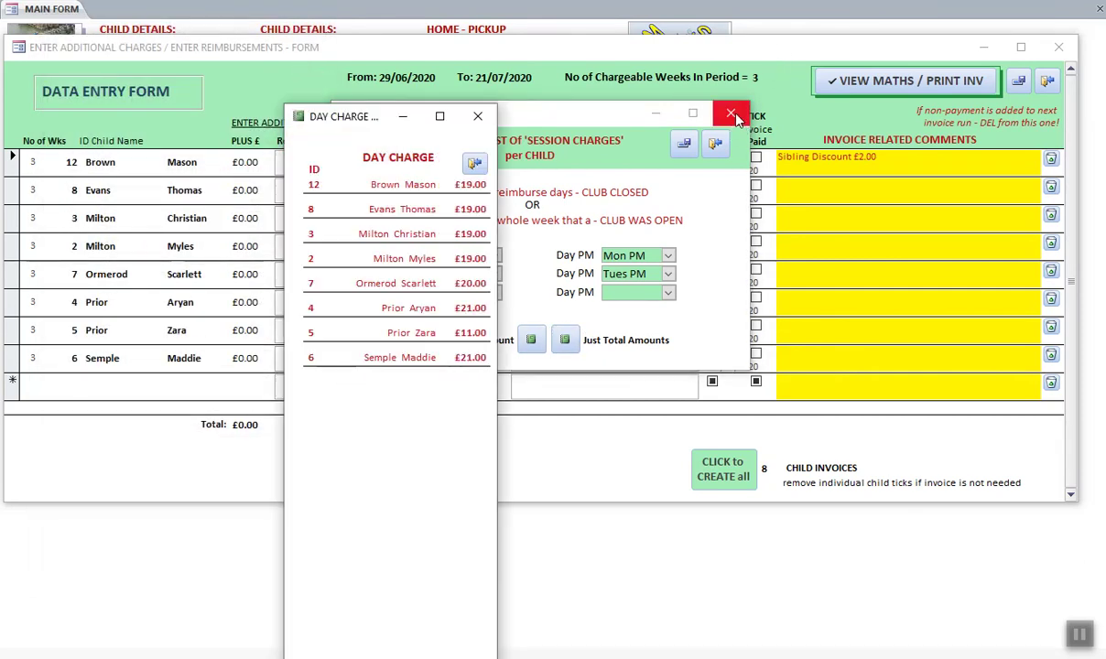
{"action": "left_click", "coordinate": [736, 119]}
{"action": "left_click_drag", "start_coordinate": [326, 108], "coordinate": [43, 13]}
{"action": "left_click_drag", "start_coordinate": [264, 47], "coordinate": [467, 17]}
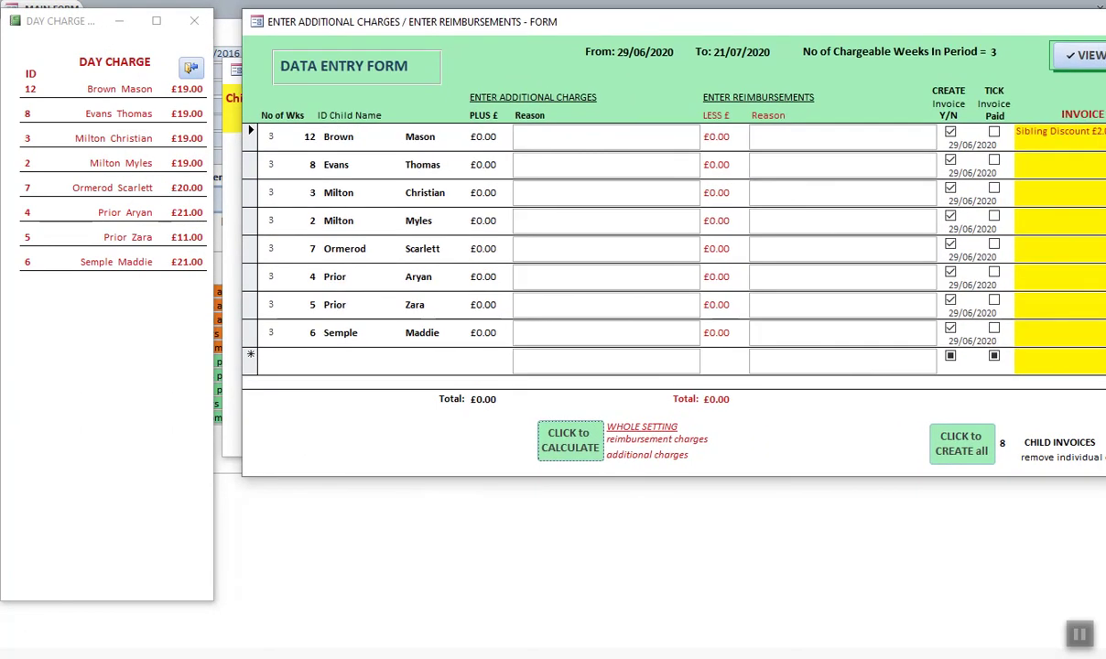
{"action": "left_click_drag", "start_coordinate": [70, 28], "coordinate": [94, 80]}
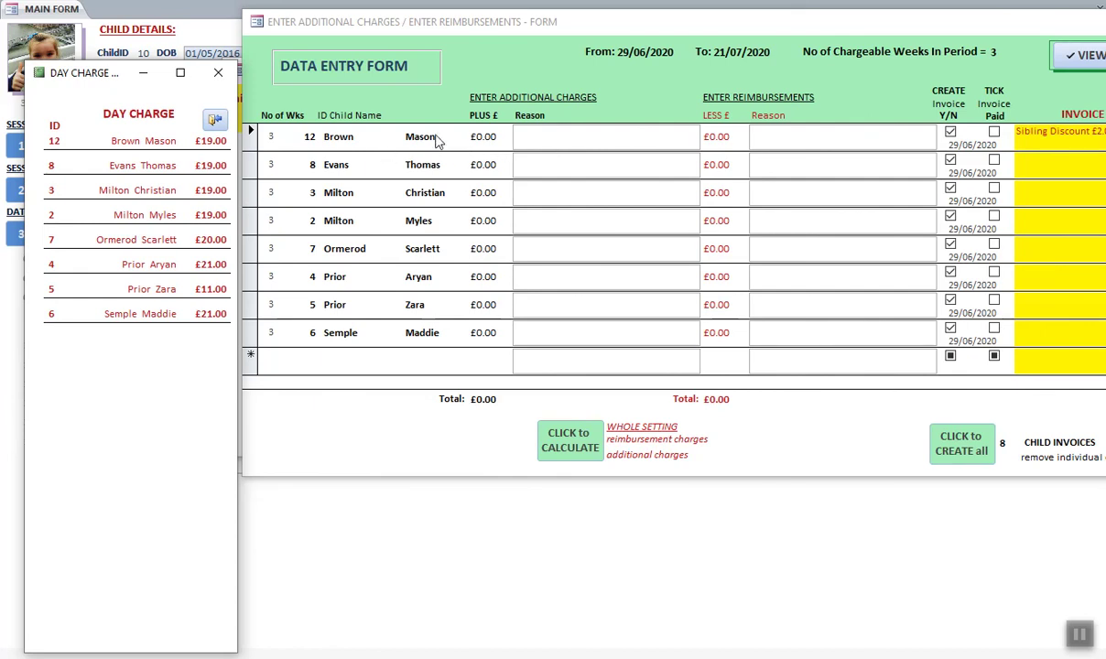
Step: Enter an additional charge of £19.00 for each of the first four children in the July invoice run
{"action": "left_click", "coordinate": [474, 136]}
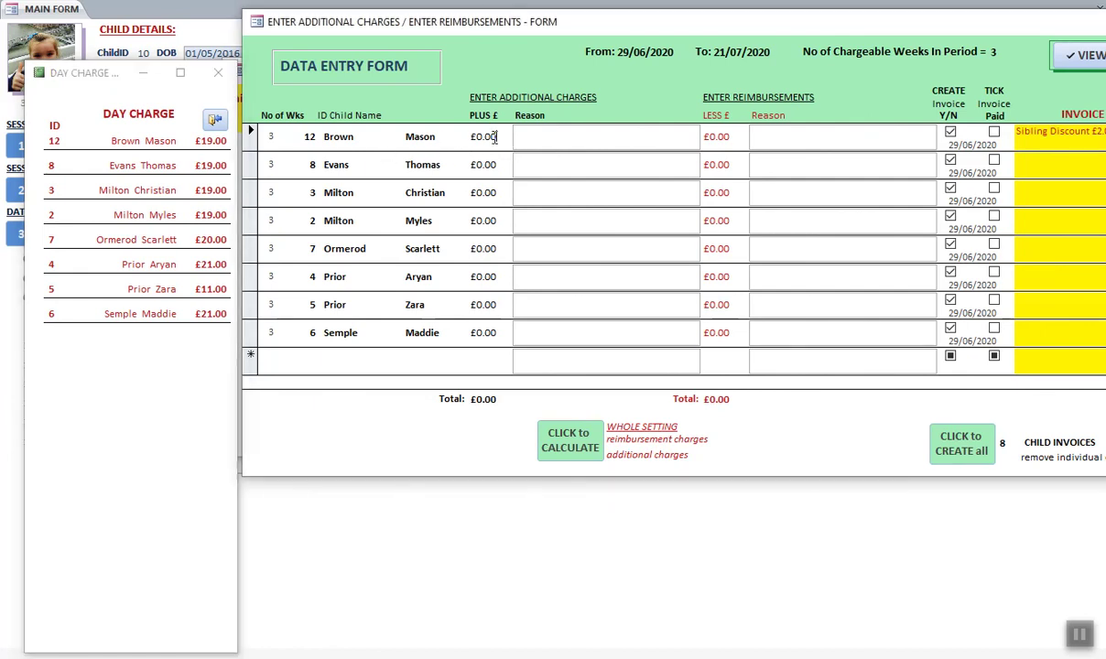
{"action": "type", "text": "19"}
{"action": "left_click", "coordinate": [476, 162]}
{"action": "type", "text": "1"}
{"action": "left_click", "coordinate": [492, 192]}
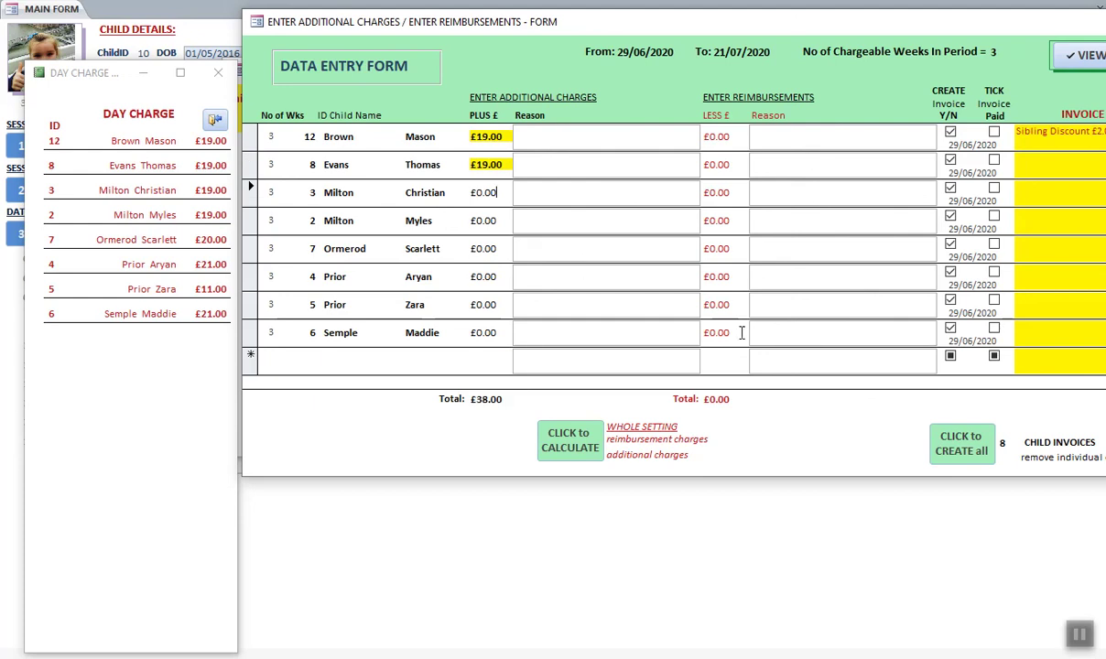
{"action": "left_click_drag", "start_coordinate": [508, 188], "coordinate": [462, 187]}
{"action": "type", "text": "19"}
{"action": "left_click_drag", "start_coordinate": [501, 217], "coordinate": [457, 217]}
{"action": "type", "text": "1"}
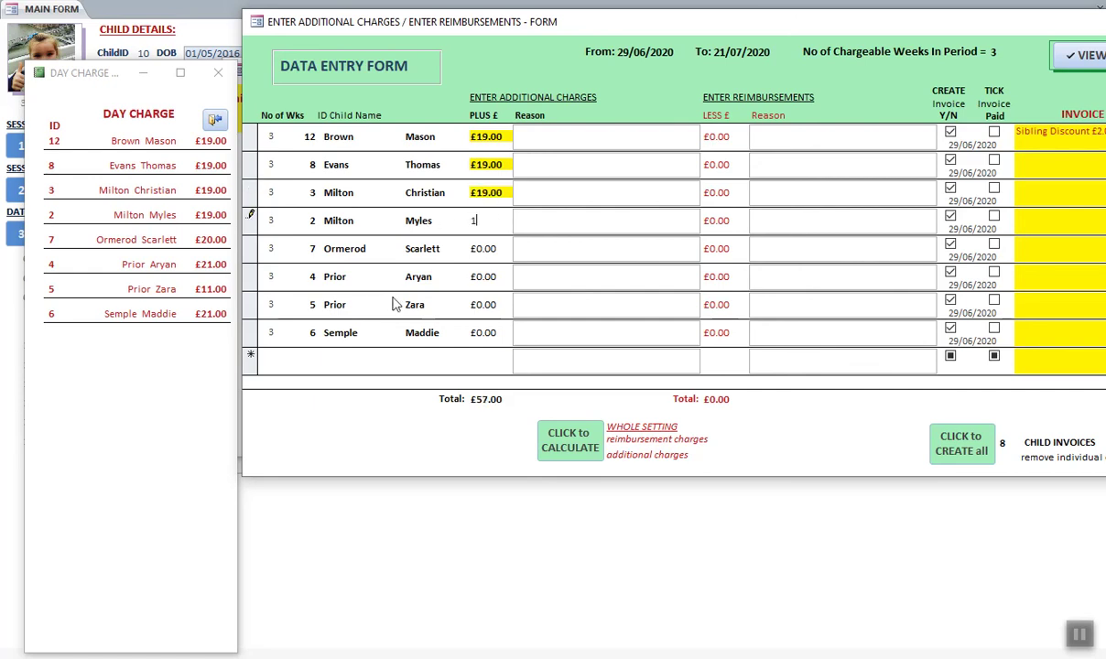
{"action": "type", "text": "9"}
{"action": "key", "text": "Tab"}
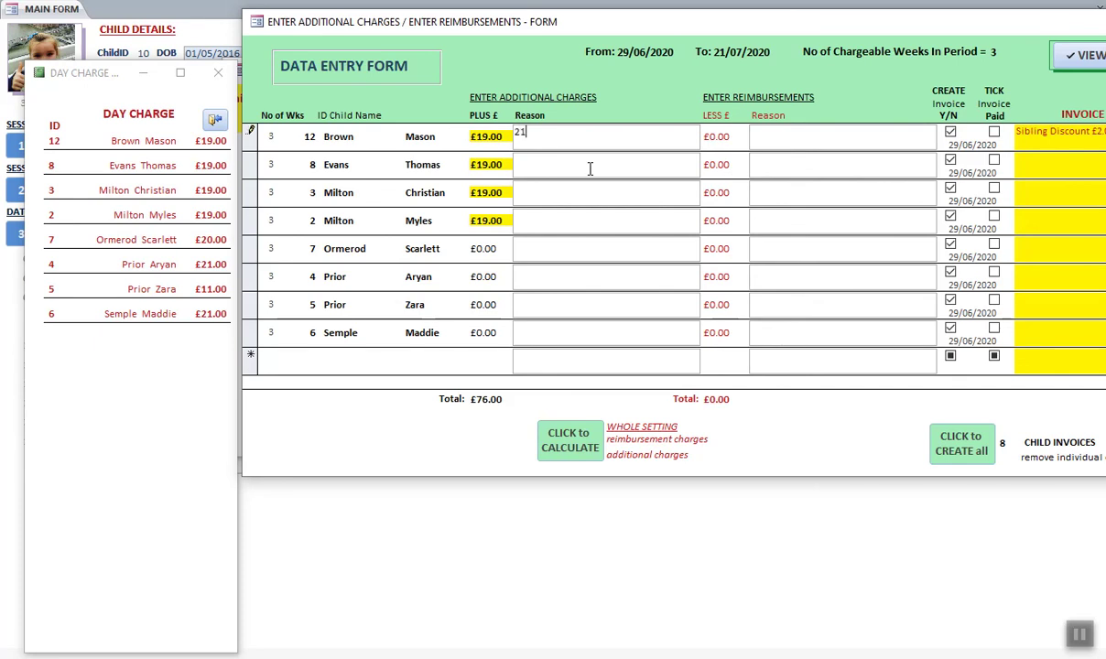
Step: Give all eight children the reason "21st and 22nd July", charge the last four £20.00, £21.00, £11.00 and £21.00, and close the day charge list
{"action": "key", "text": "BackSpace"}
{"action": "left_click_drag", "start_coordinate": [602, 129], "coordinate": [463, 129]}
{"action": "key", "text": "ctrl+c"}
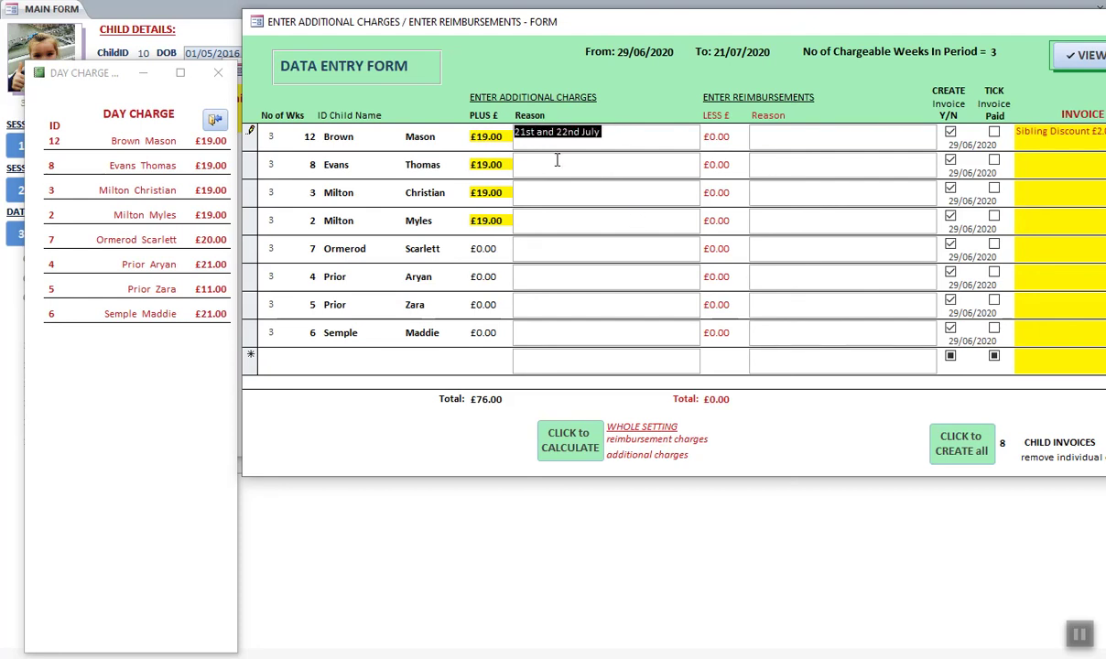
{"action": "left_click", "coordinate": [529, 165]}
{"action": "key", "text": "ctrl+v"}
{"action": "left_click", "coordinate": [553, 197]}
{"action": "key", "text": "ctrl+v"}
{"action": "left_click", "coordinate": [545, 220]}
{"action": "key", "text": "ctrl+v"}
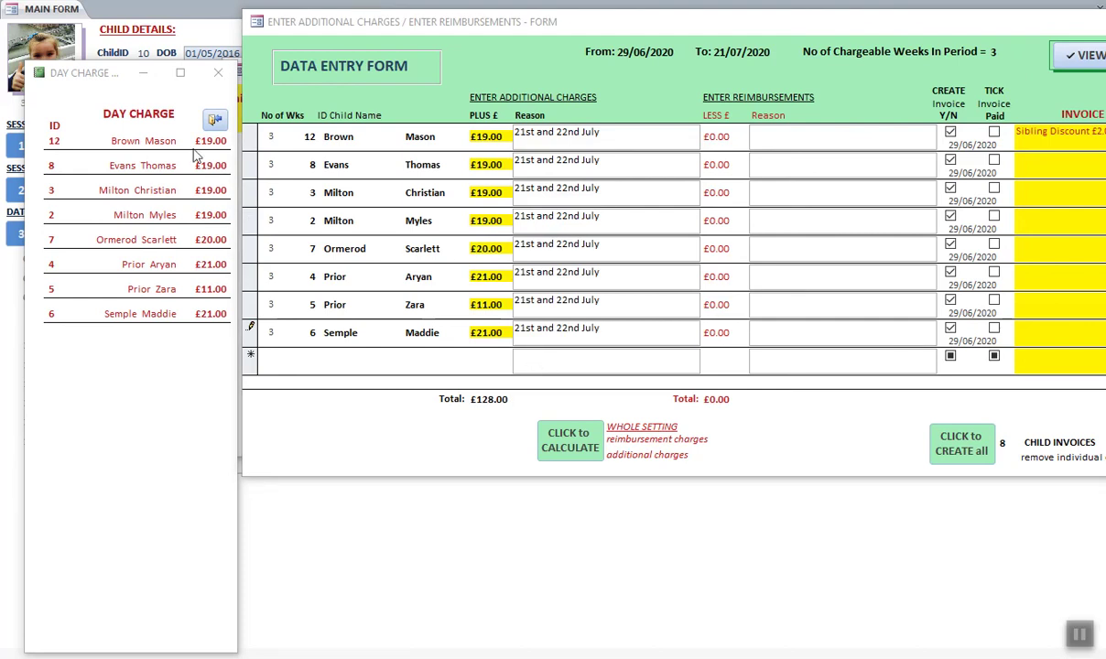
{"action": "left_click", "coordinate": [215, 119]}
{"action": "left_click_drag", "start_coordinate": [611, 28], "coordinate": [412, 33]}
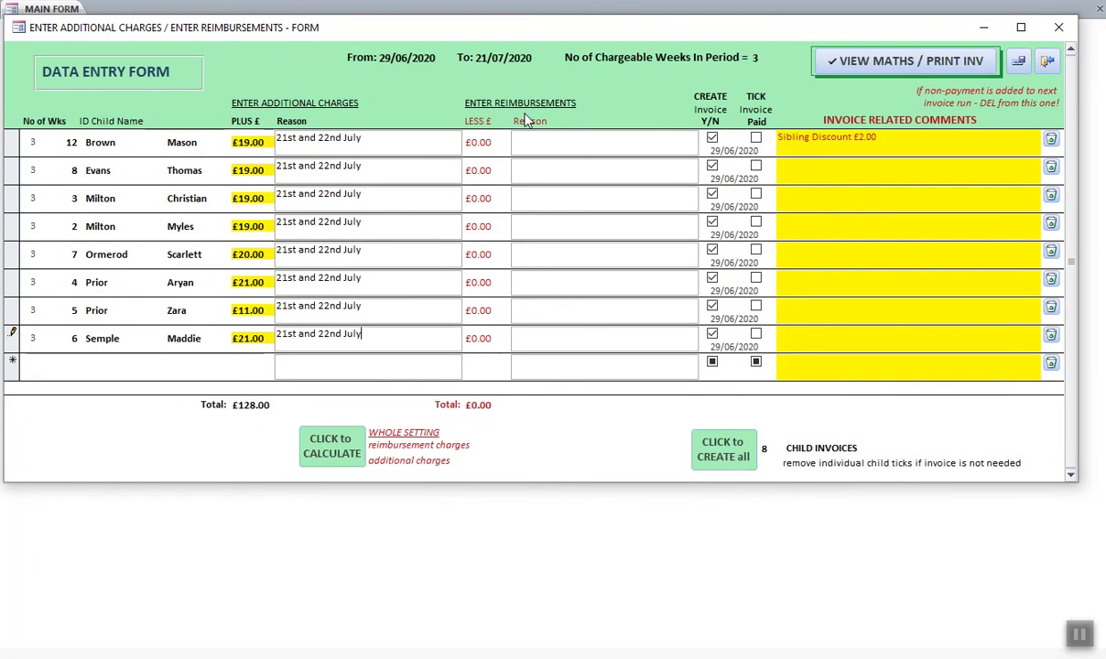
Step: Mark all eight children's July invoices as paid and close the data entry and finance forms
{"action": "left_click", "coordinate": [755, 137]}
{"action": "left_click", "coordinate": [755, 166]}
{"action": "left_click", "coordinate": [755, 194]}
{"action": "left_click", "coordinate": [755, 222]}
{"action": "left_click", "coordinate": [755, 250]}
{"action": "left_click", "coordinate": [755, 278]}
{"action": "left_click", "coordinate": [755, 306]}
{"action": "left_click", "coordinate": [757, 333]}
{"action": "left_click", "coordinate": [1015, 67]}
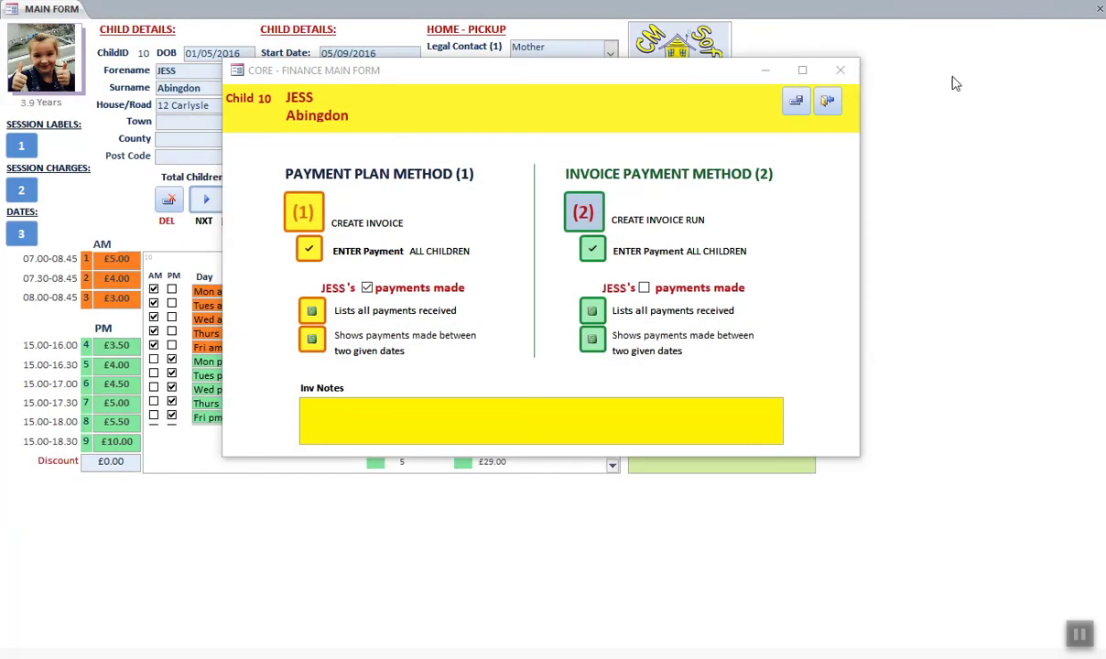
{"action": "left_click", "coordinate": [827, 101]}
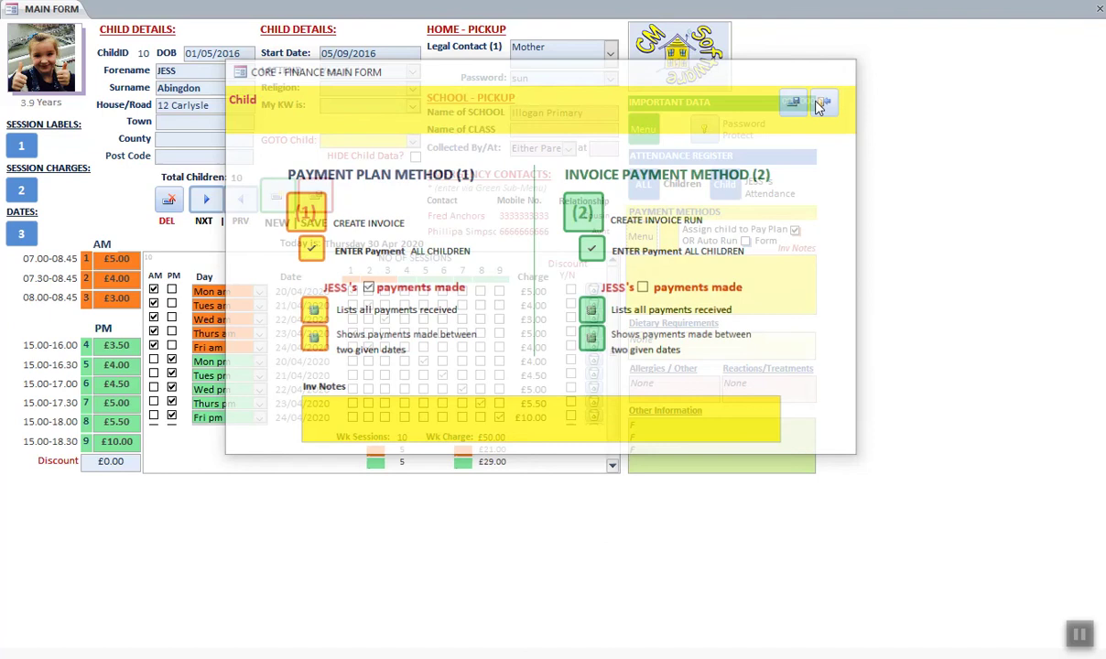